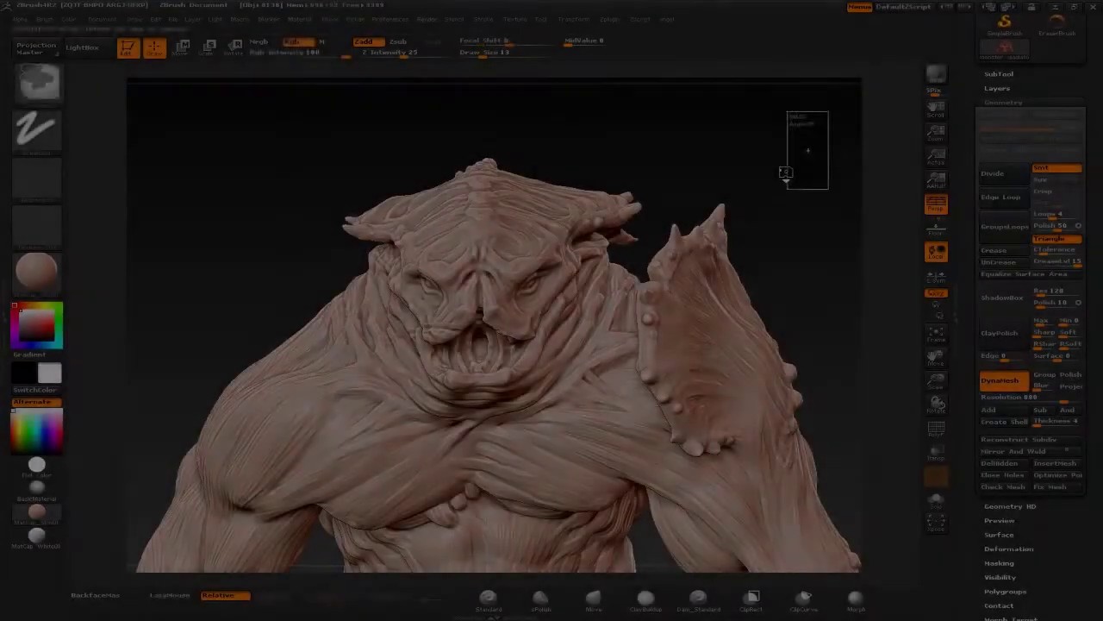
Inspect the monster bust and save the monster gladiator tool to disk
drag(783, 167, 784, 140)
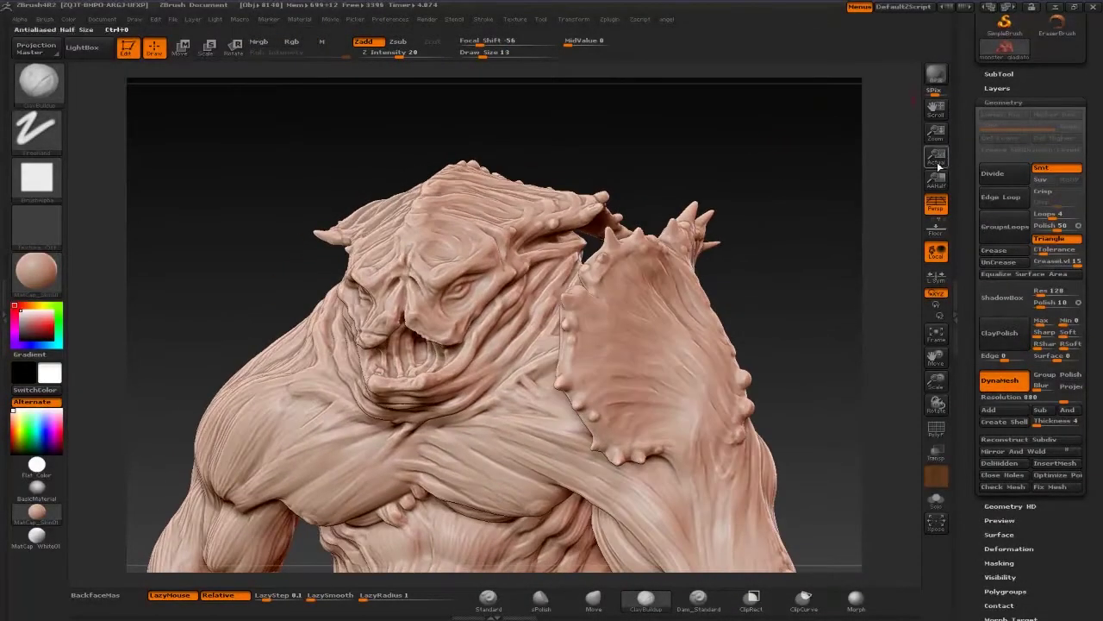
scroll(1025, 104, up, 2)
scroll(1055, 46, up, 2)
click(1041, 78)
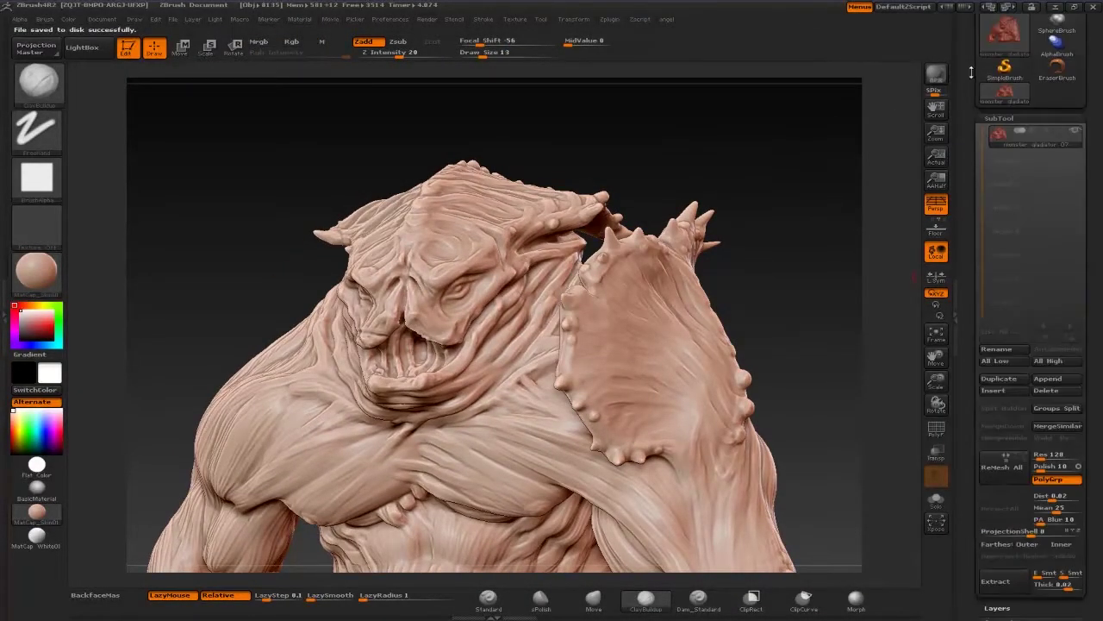
click(1005, 129)
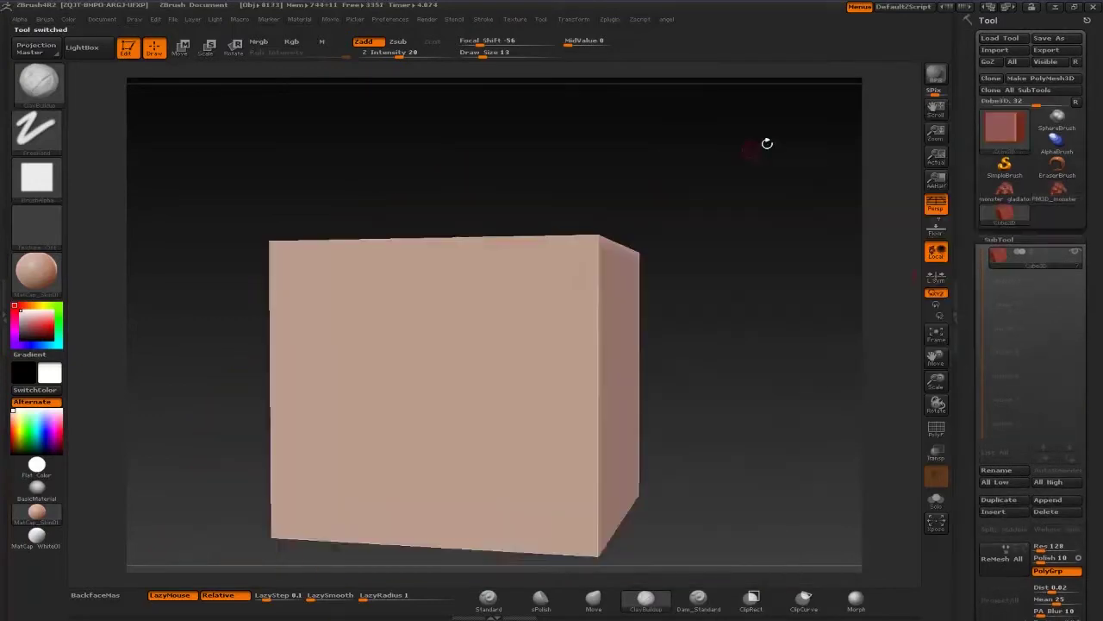
Pick Cube3D and append it as a second subtool of the monster
click(940, 340)
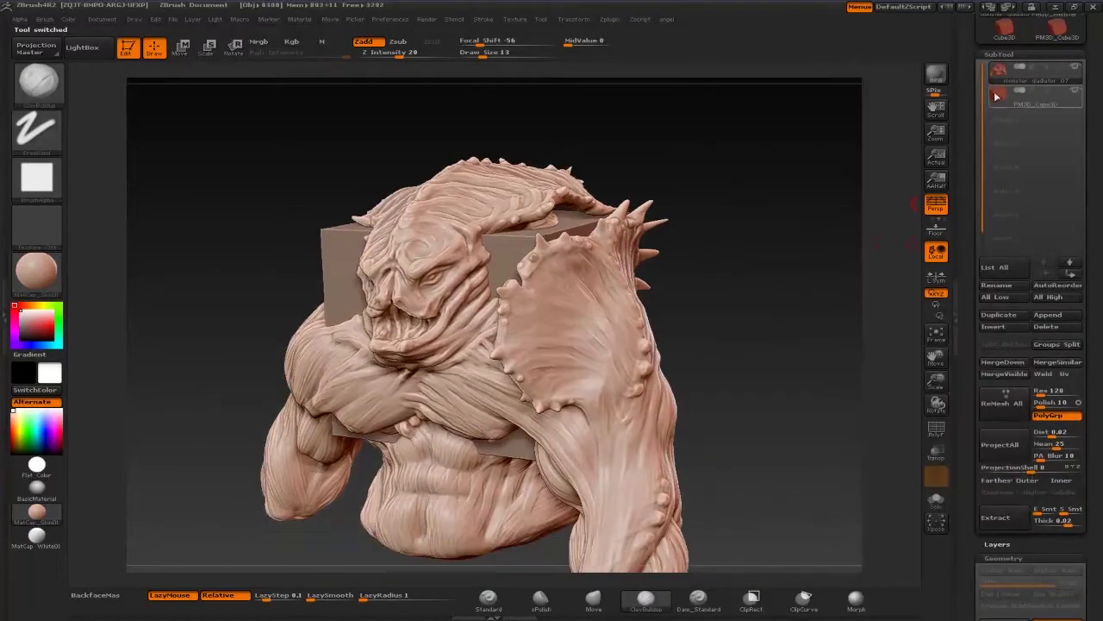
drag(776, 431, 603, 413)
click(936, 453)
Move the cube over the monster's head and shrink it to a small square
key(w)
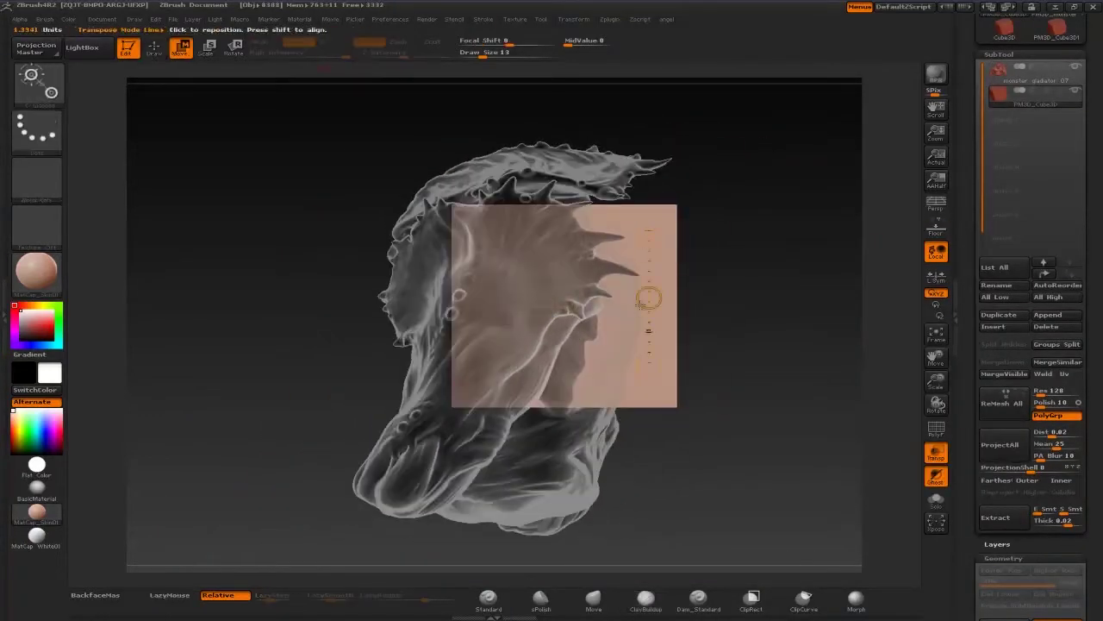
drag(646, 296, 482, 262)
drag(649, 230, 649, 365)
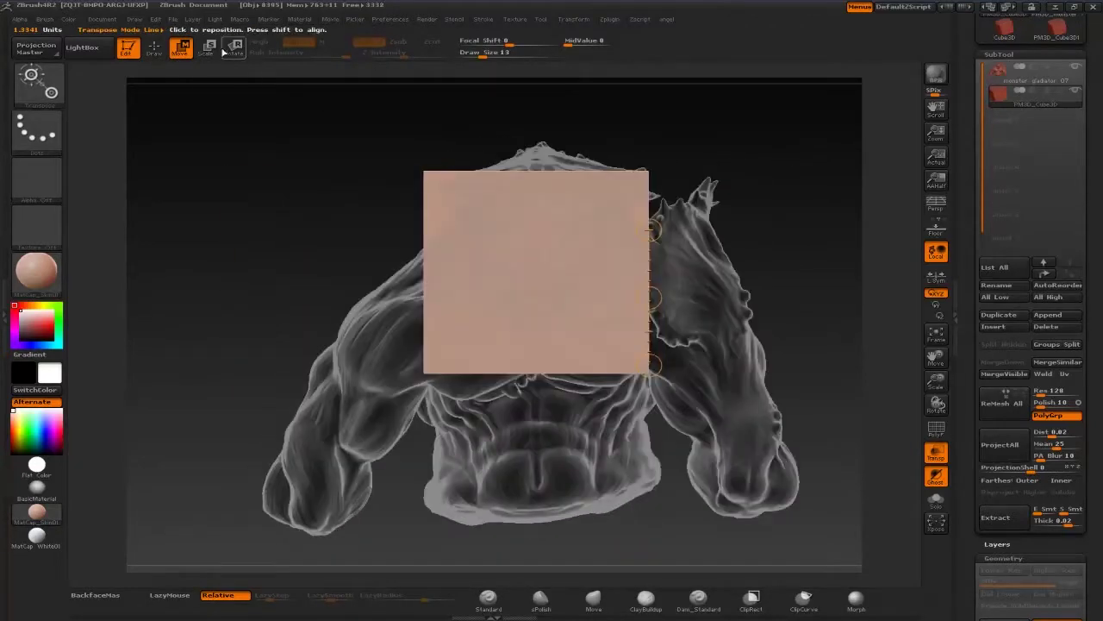
key(e)
drag(604, 259, 552, 293)
drag(535, 362, 536, 327)
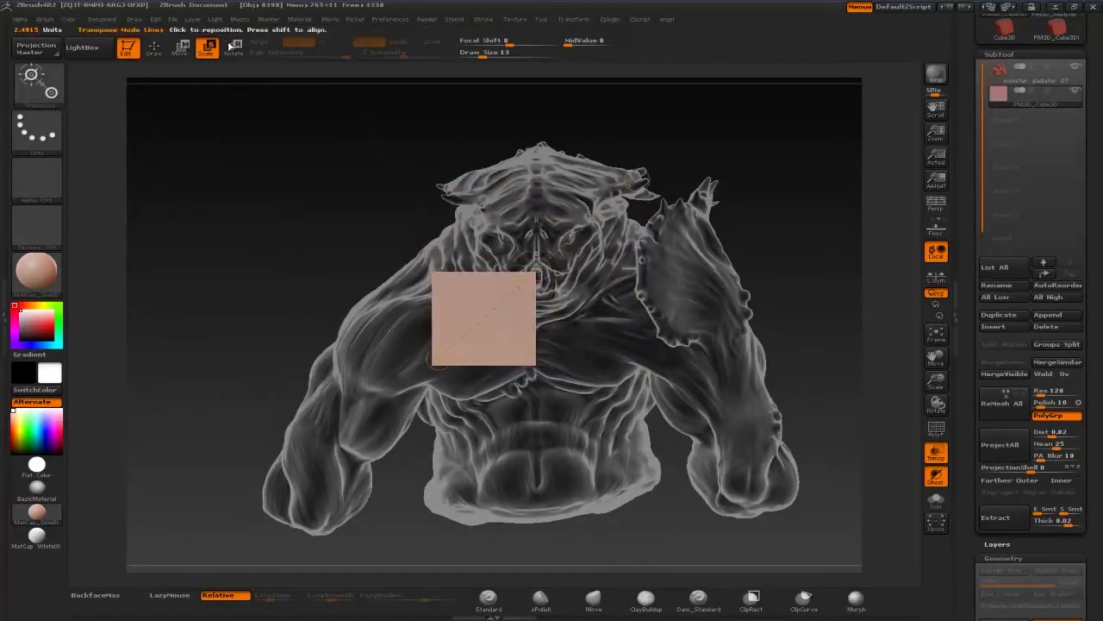
key(w)
drag(776, 388, 603, 387)
Turn the cube subtool into a ShadowBox
scroll(972, 280, down, 3)
scroll(972, 280, down, 5)
click(1003, 312)
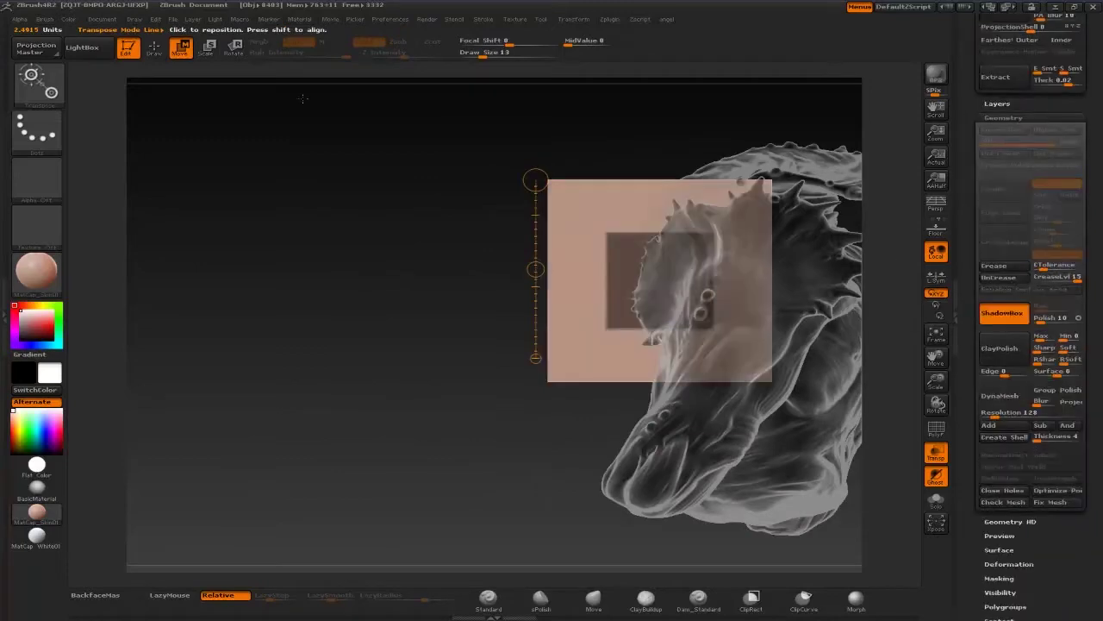
mouse_move(229, 192)
mouse_down()
mouse_move(286, 249)
mouse_move(601, 241)
mouse_up()
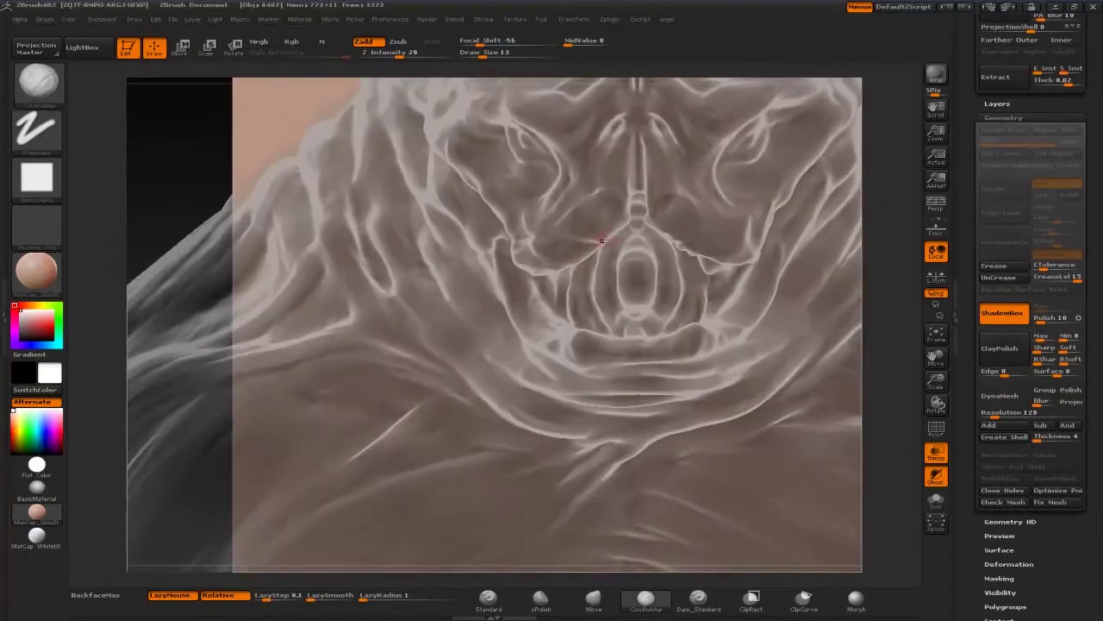
View the face from the side and front, then toggle ShadowBox off and on
key(ctrl)
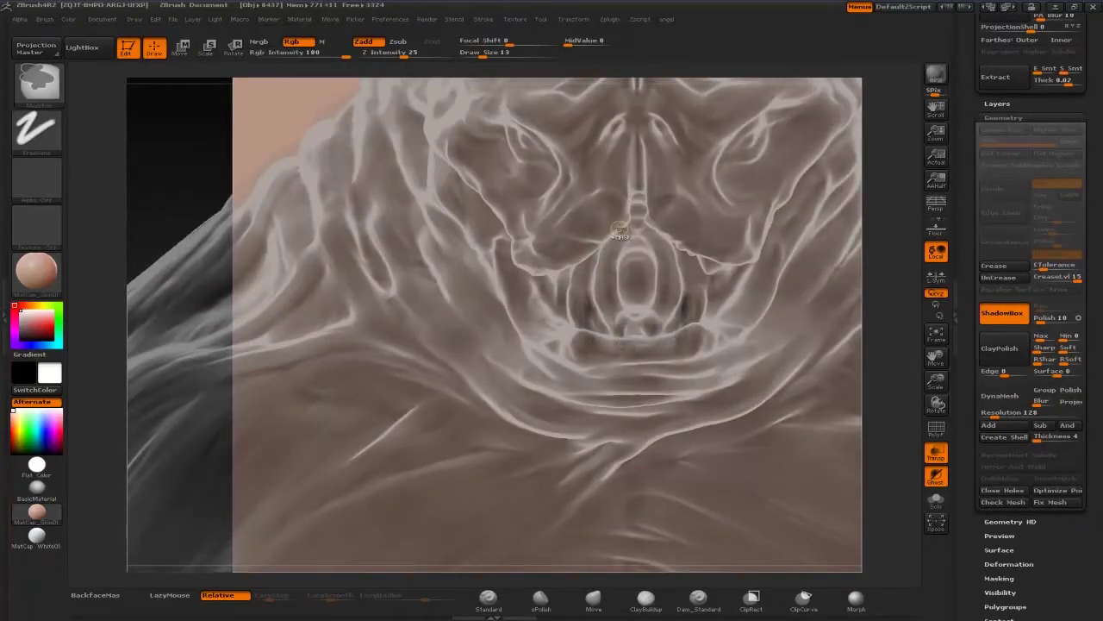
key(ctrl)
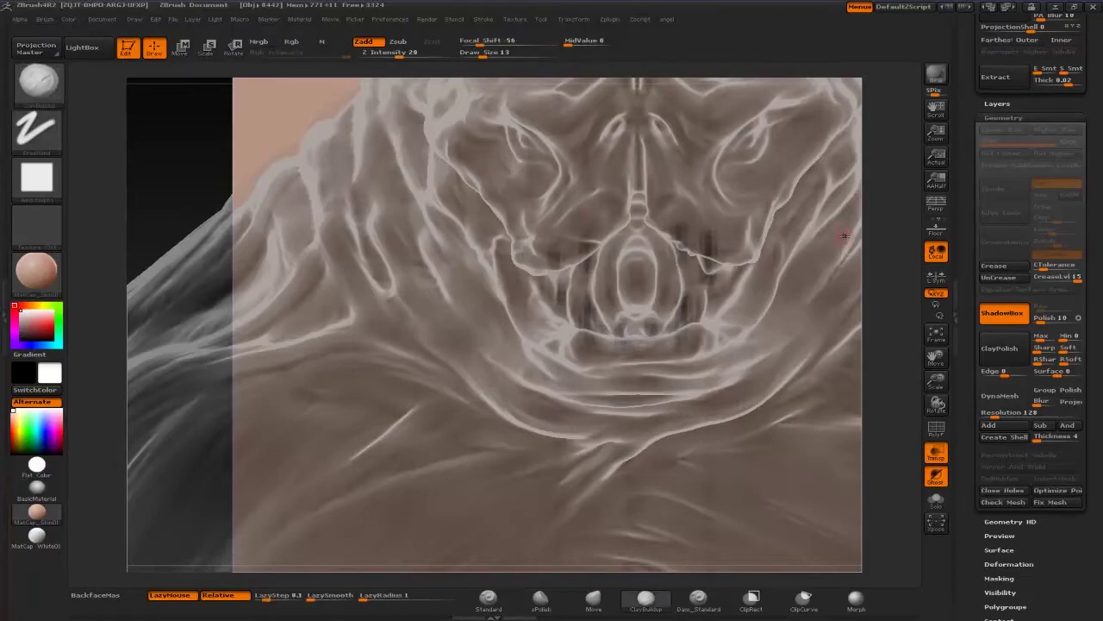
mouse_move(681, 256)
mouse_down()
mouse_move(851, 226)
mouse_move(328, 233)
mouse_up()
key(ctrl)
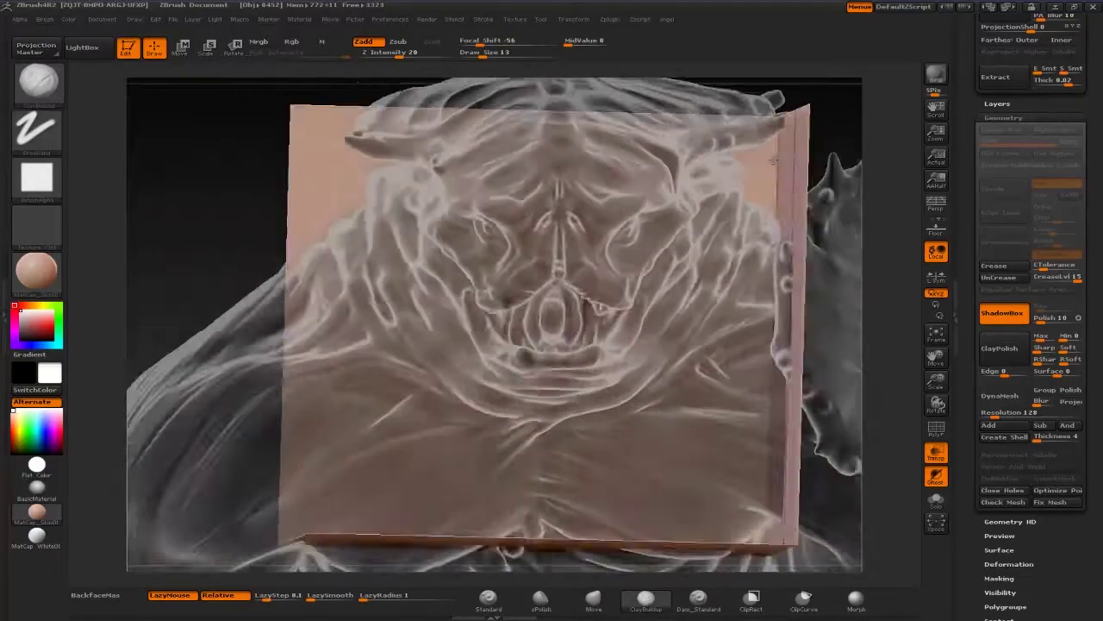
drag(835, 162, 424, 359)
key(ctrl)
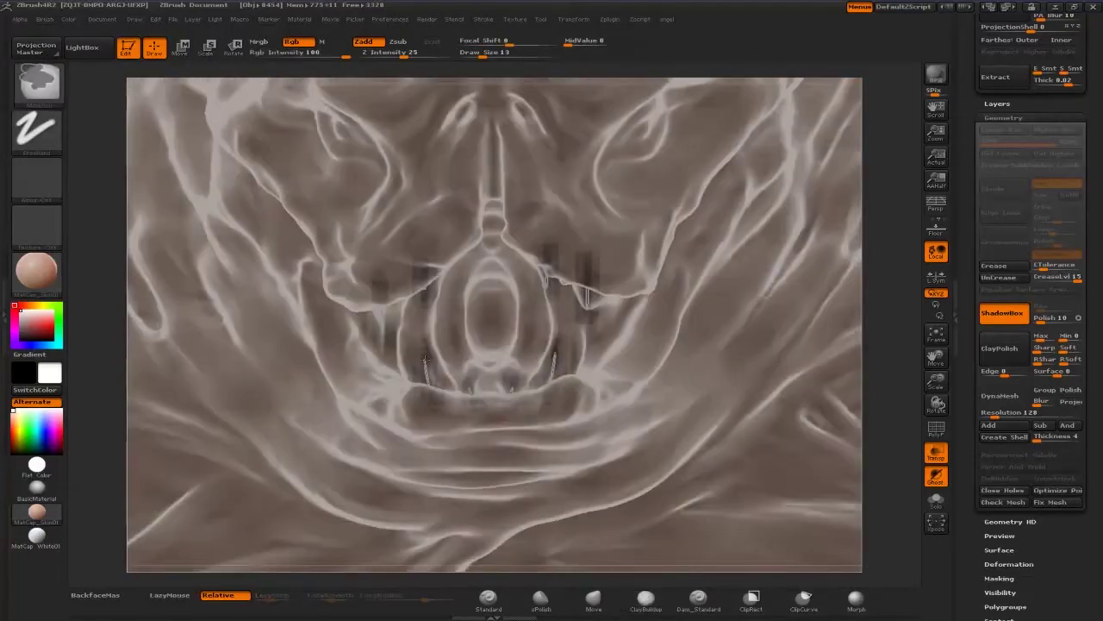
click(1002, 312)
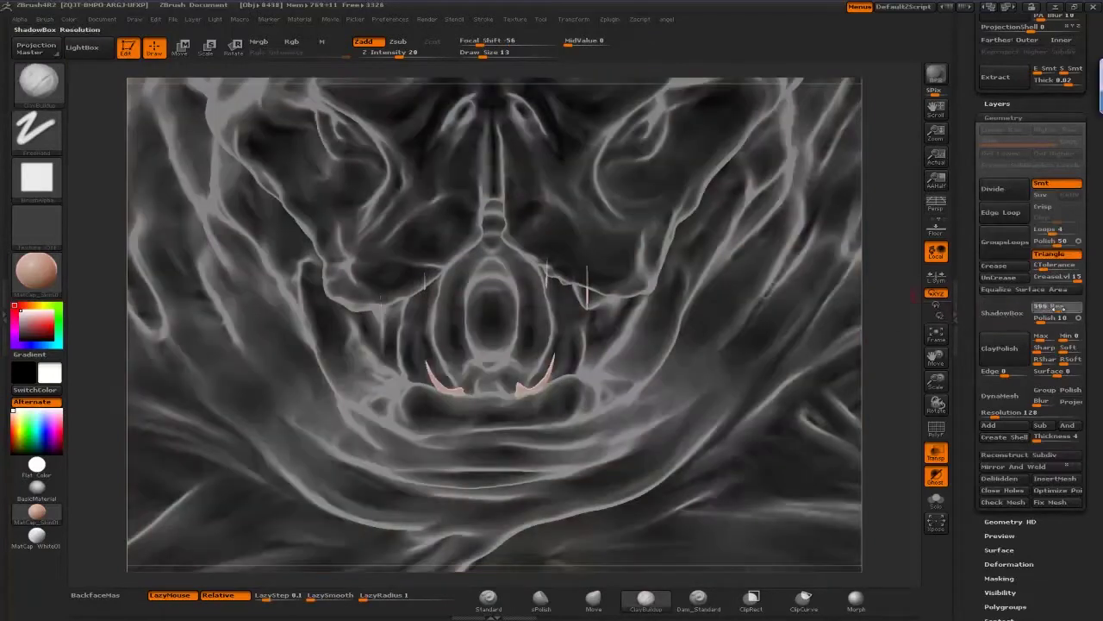
click(990, 318)
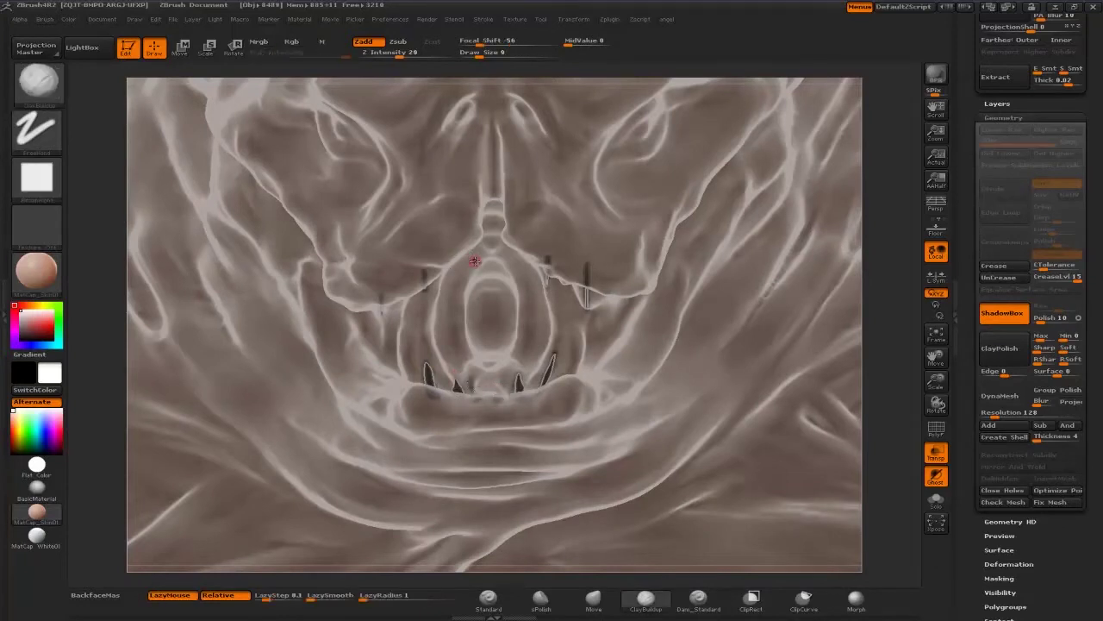
Mask fang outlines in the mouth and on the upper jaw with a smaller brush
drag(381, 289, 386, 319)
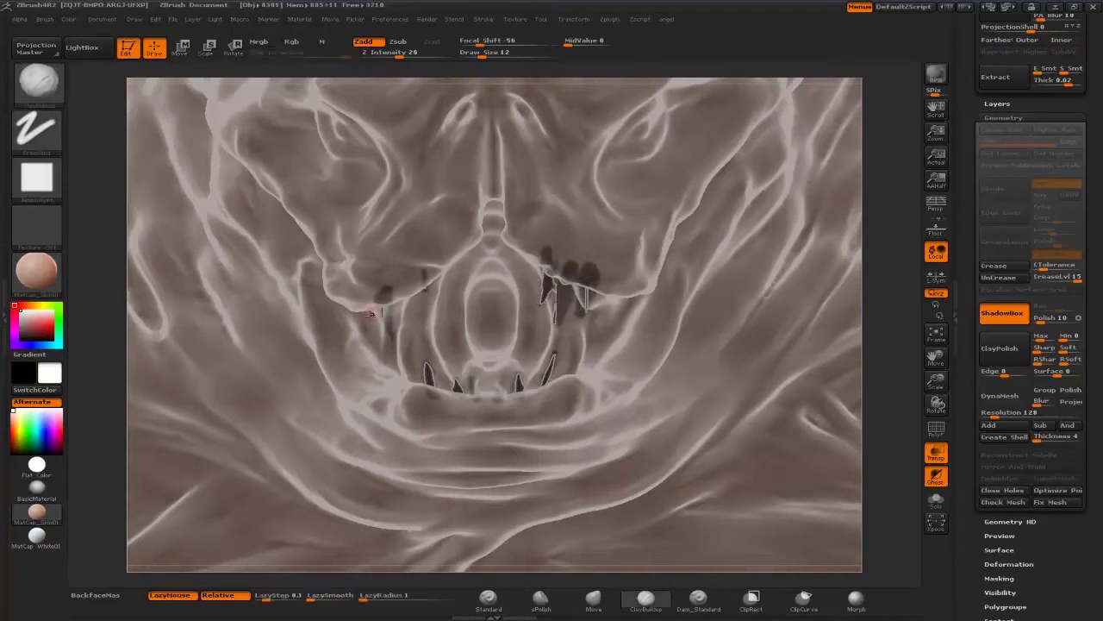
key([)
drag(412, 336, 392, 284)
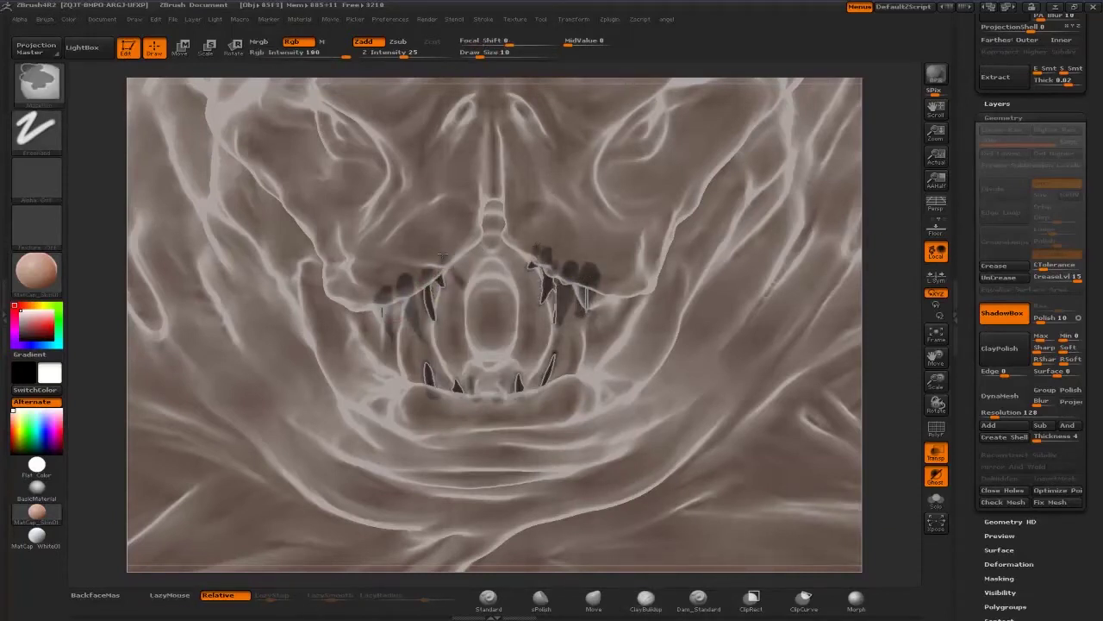
key([)
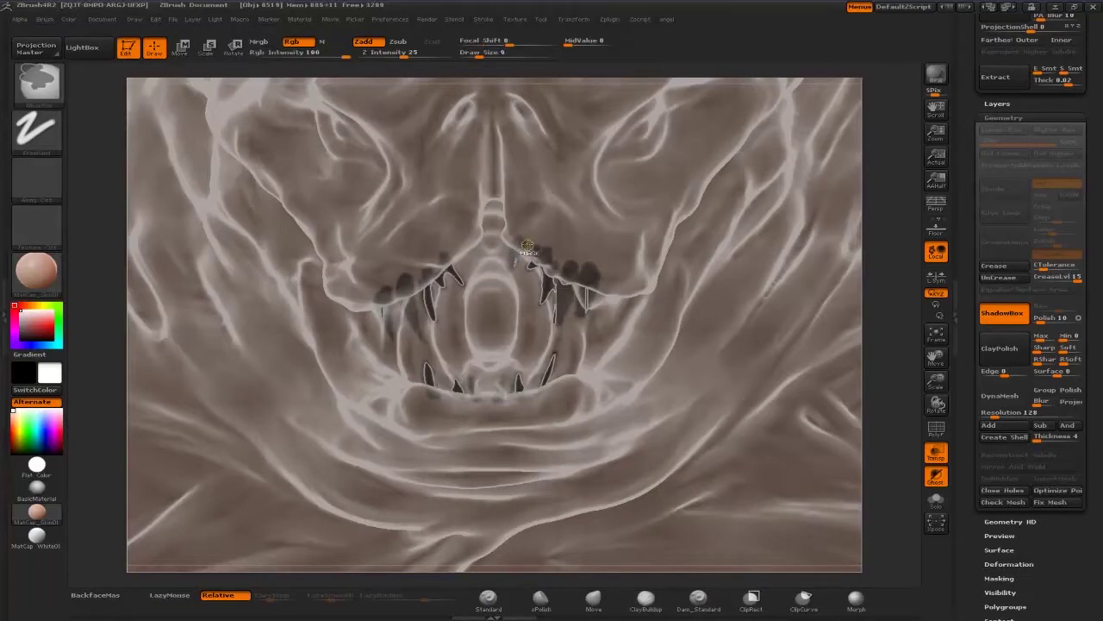
Switch to the masking brush and soften the edge of a tooth outline
key(b)
key(c)
key(b)
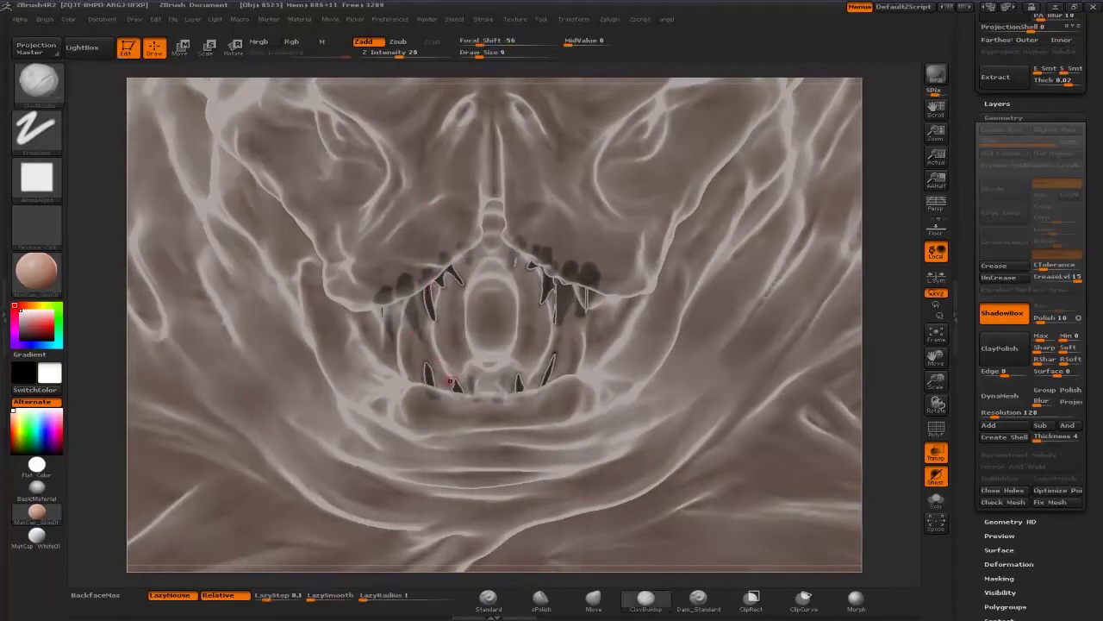
key(b)
key(m)
key(t)
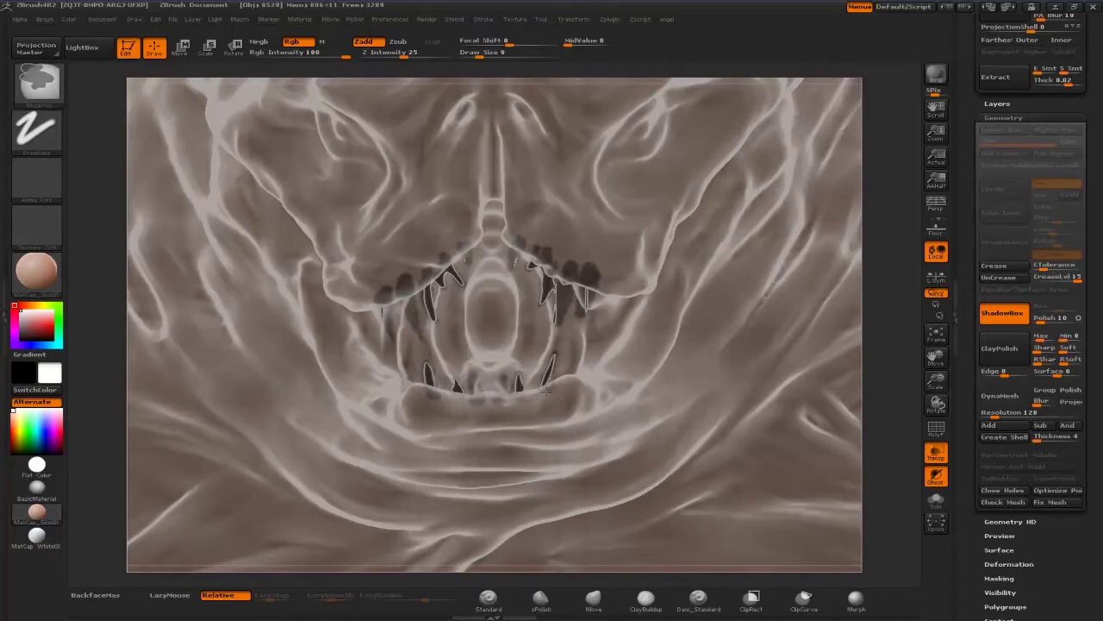
shift+drag(545, 389, 554, 352)
key(b)
key(c)
key(b)
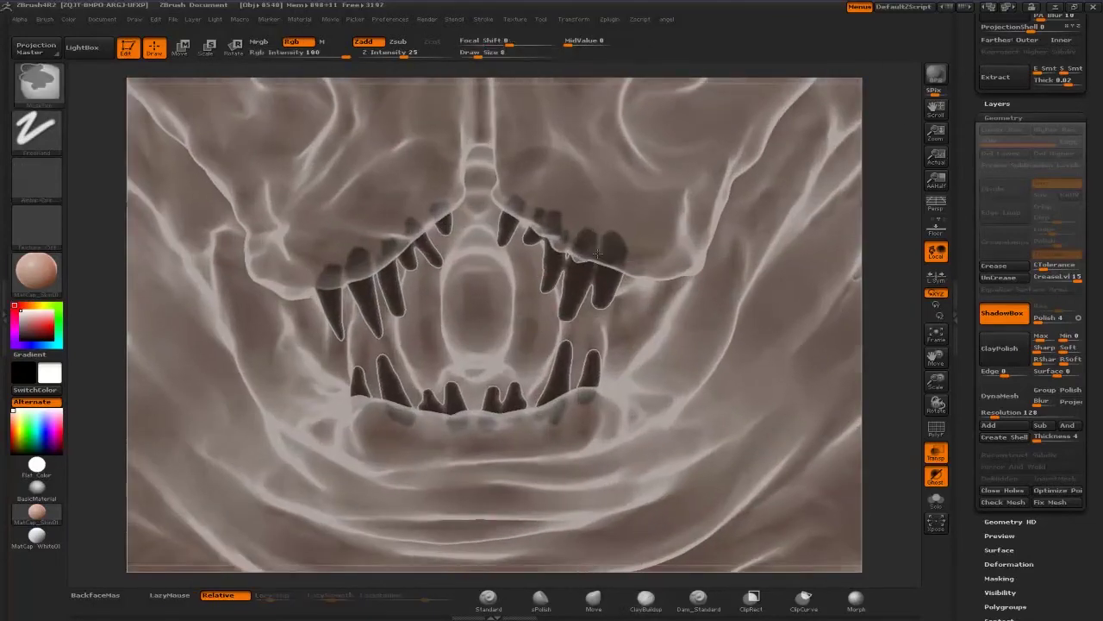
Mask three small extra teeth on the lower jaw: right, left and middle
key(b)
key(c)
key(b)
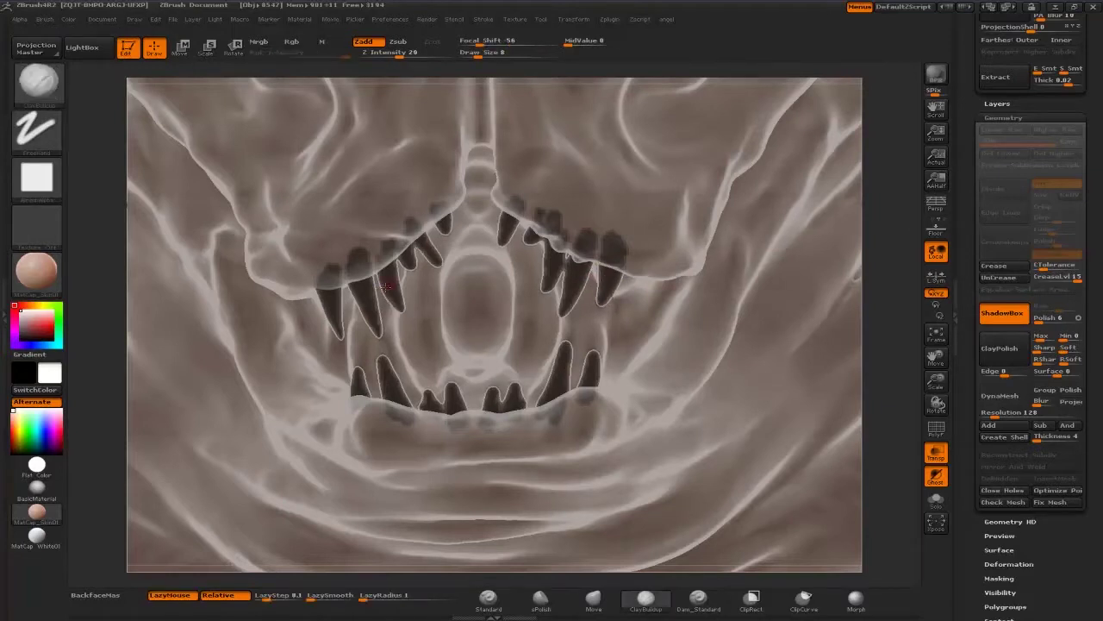
key(shift)
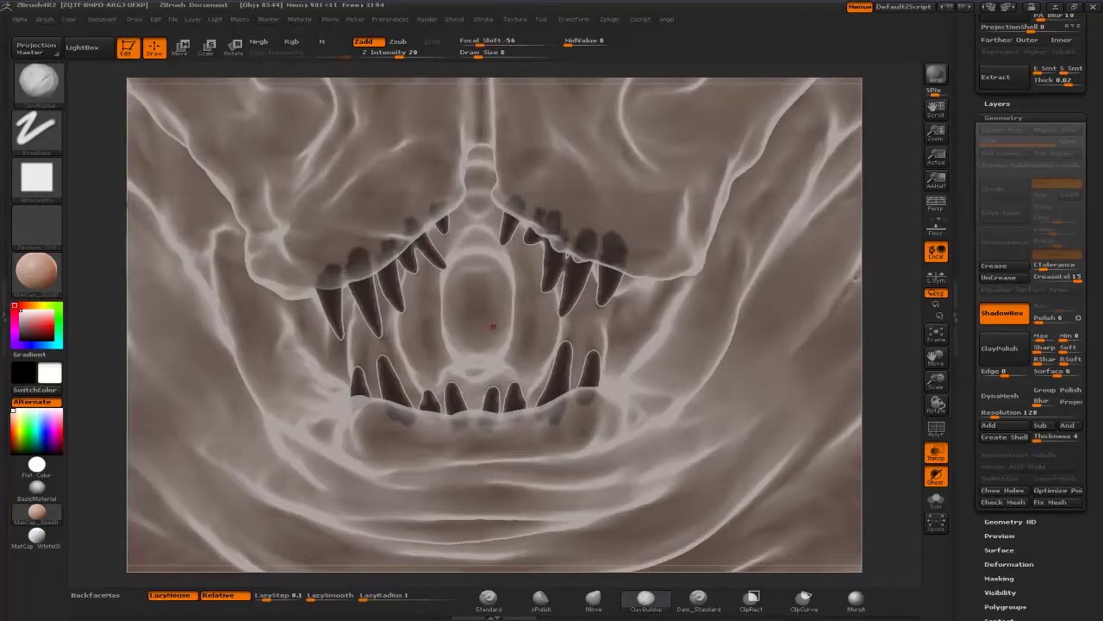
drag(617, 385, 618, 367)
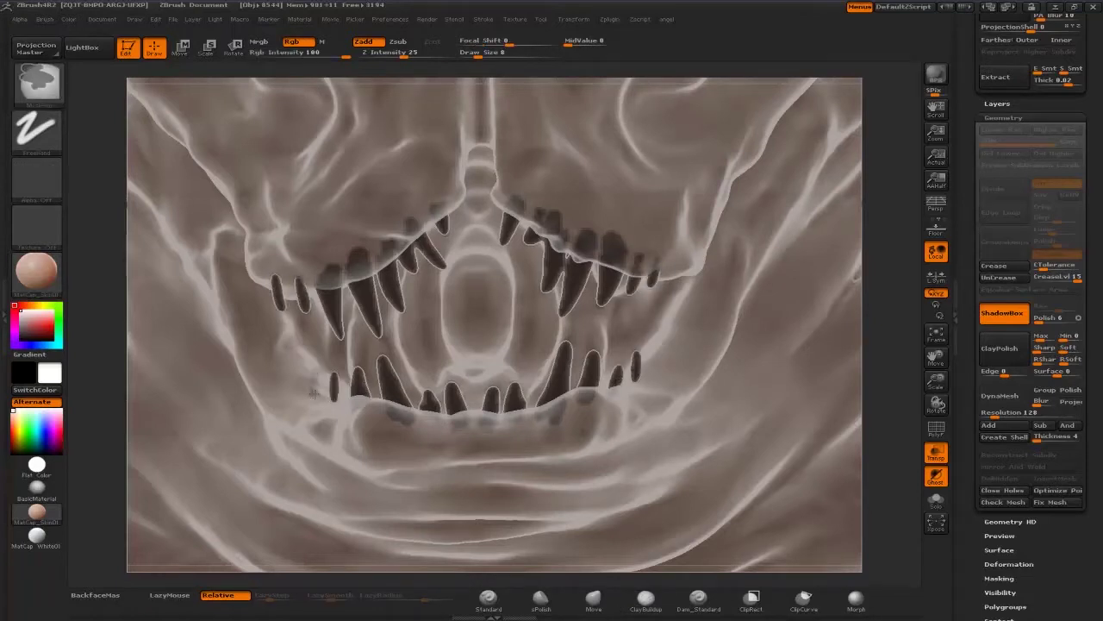
drag(314, 393, 313, 372)
drag(469, 368, 469, 339)
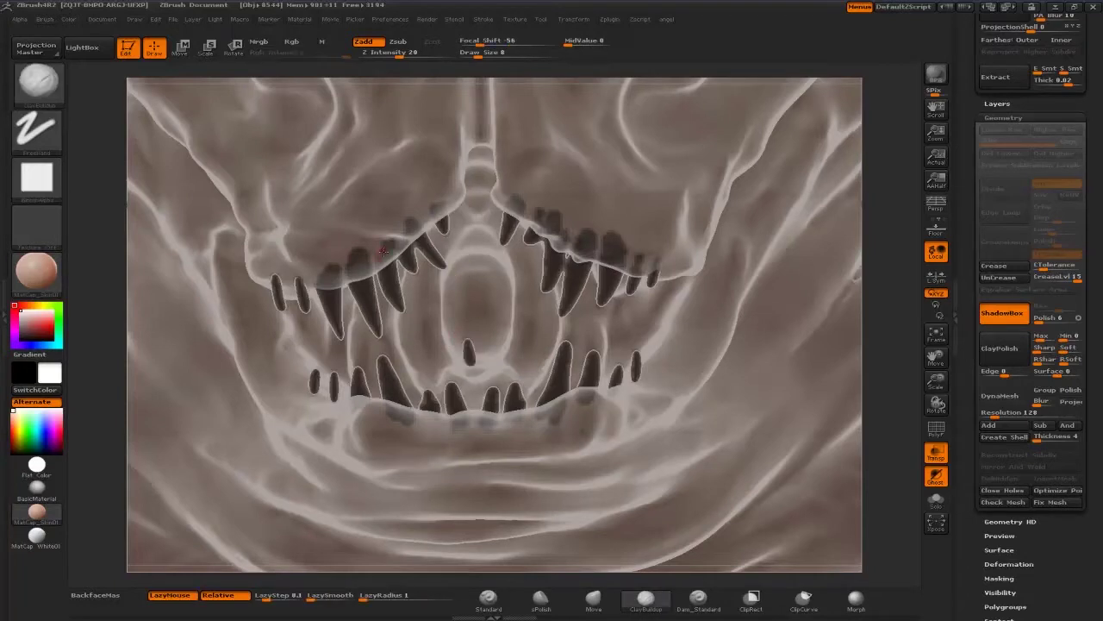
key(shift)
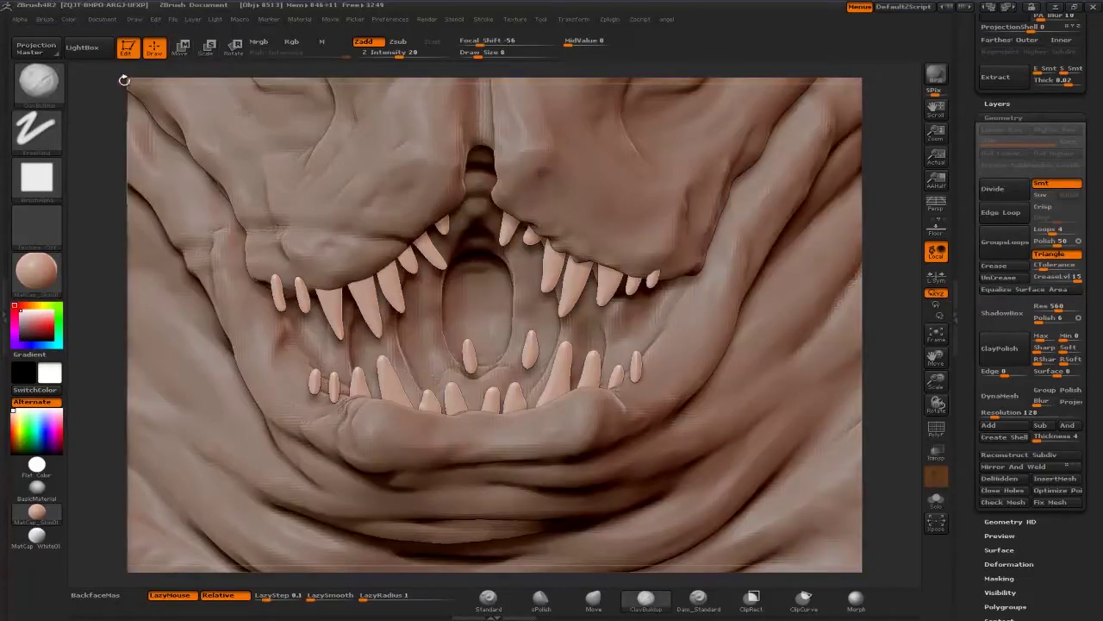
Choose a different brush and mask part of an upper tooth
click(36, 82)
click(410, 369)
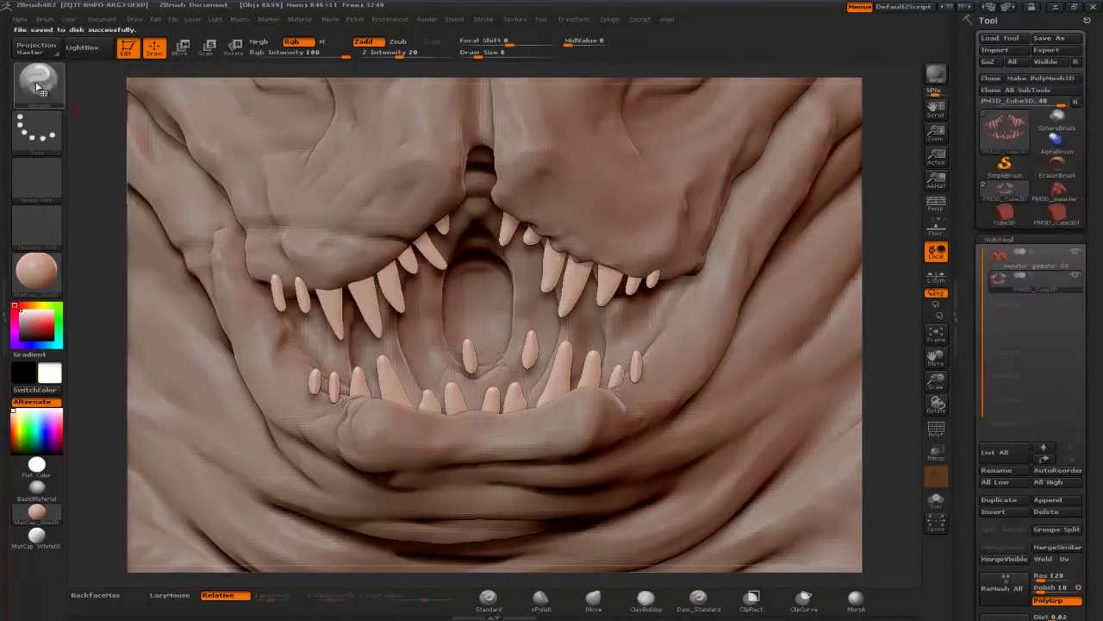
ctrl+drag(396, 300, 396, 299)
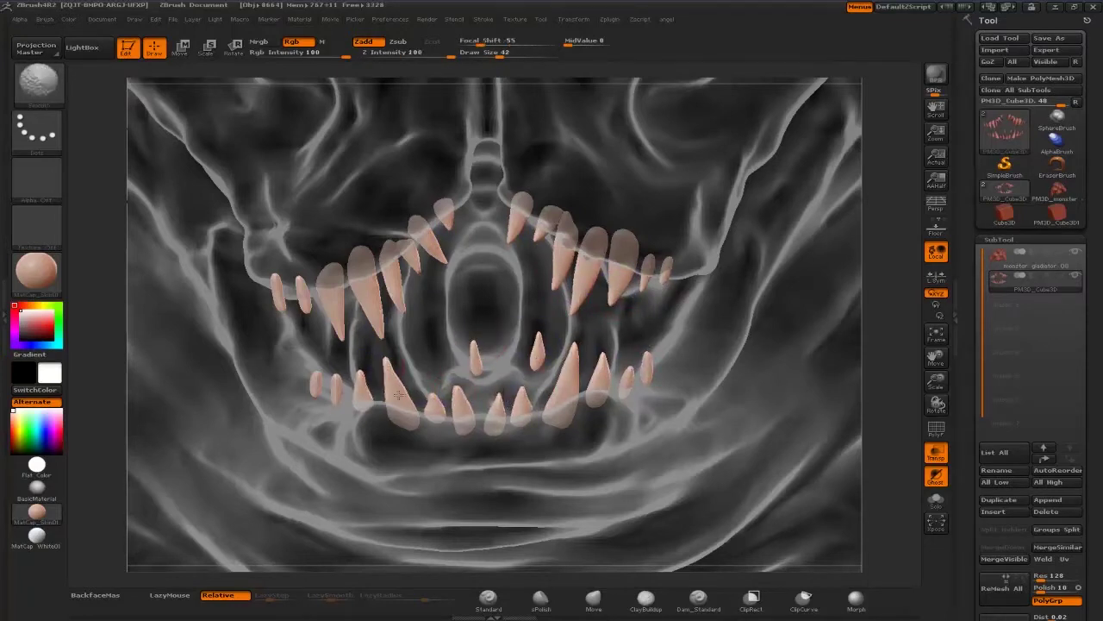
Select the Move brush at size 48 and view the teeth from a side angle
key(b)
key(m)
key(v)
alt+drag(335, 383, 259, 401)
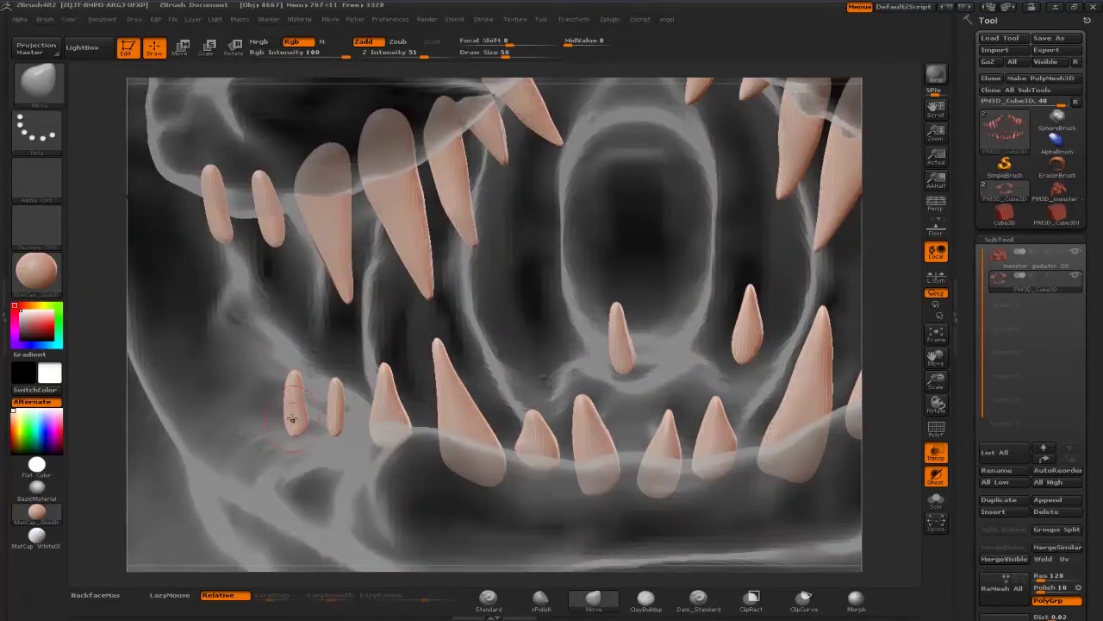
key(s)
drag(349, 422, 354, 421)
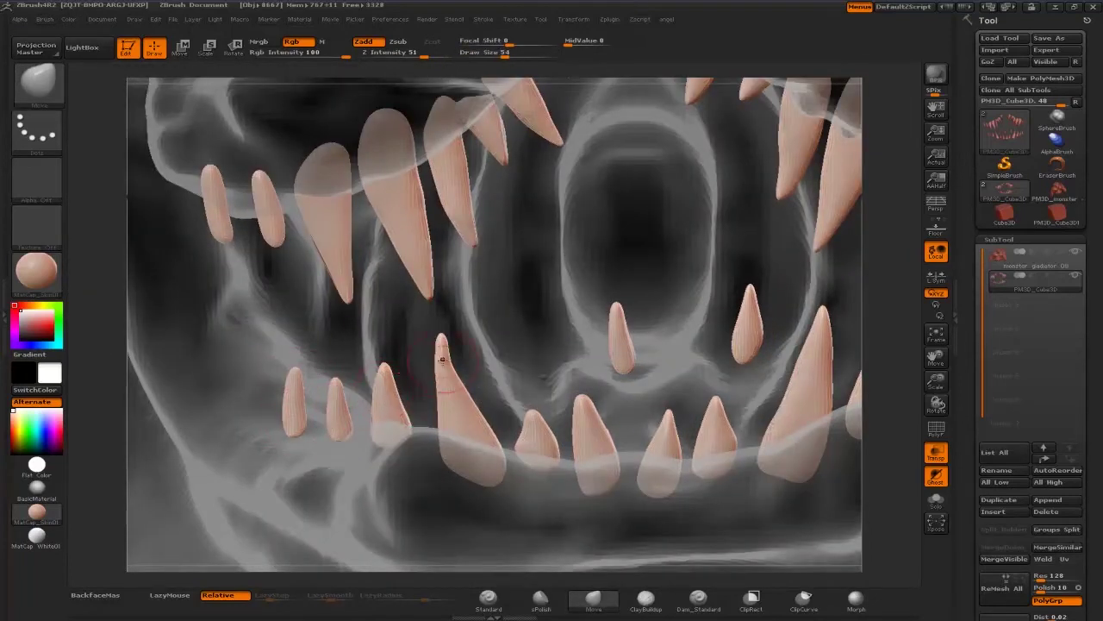
drag(449, 361, 520, 244)
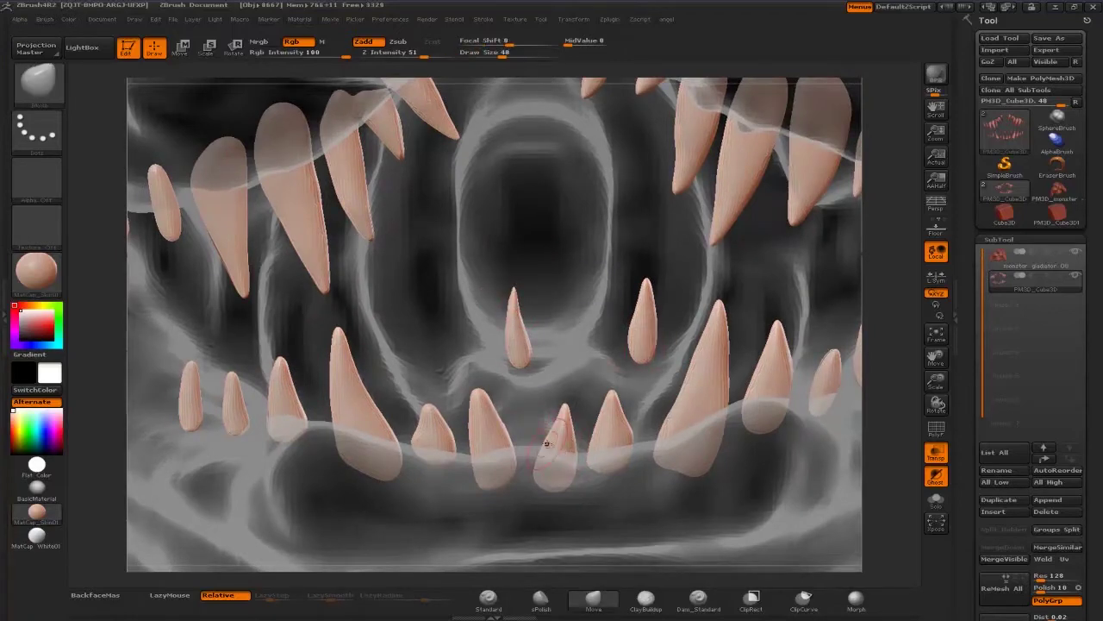
drag(337, 192, 645, 176)
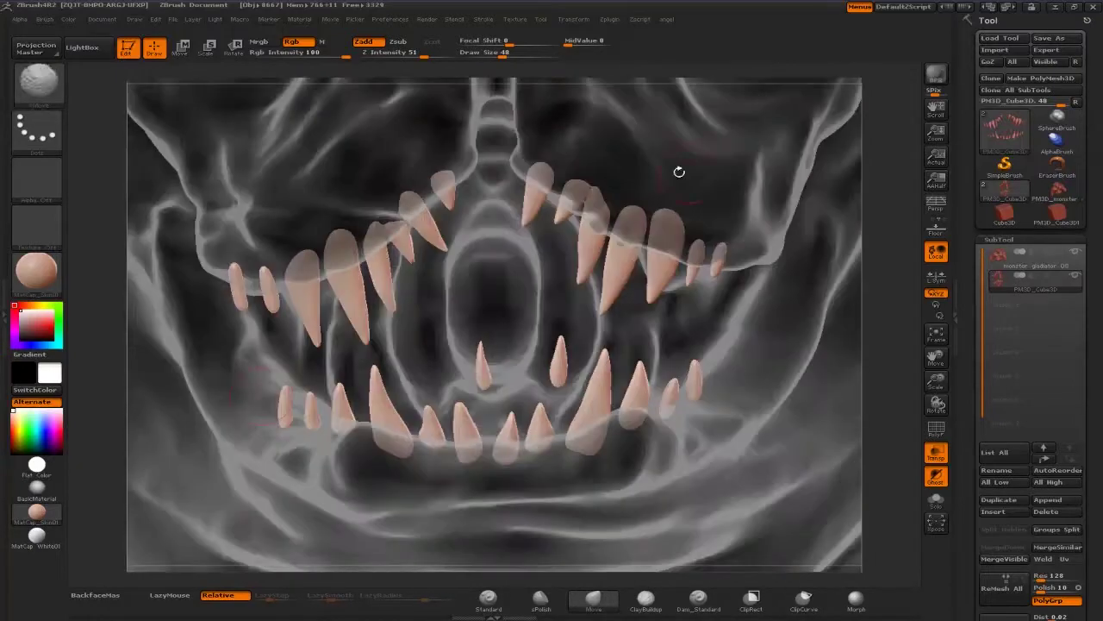
Isolate one tooth, clip off its right side with ClipCurve, and unhide all teeth
ctrl+shift+drag(468, 327, 547, 394)
key(b)
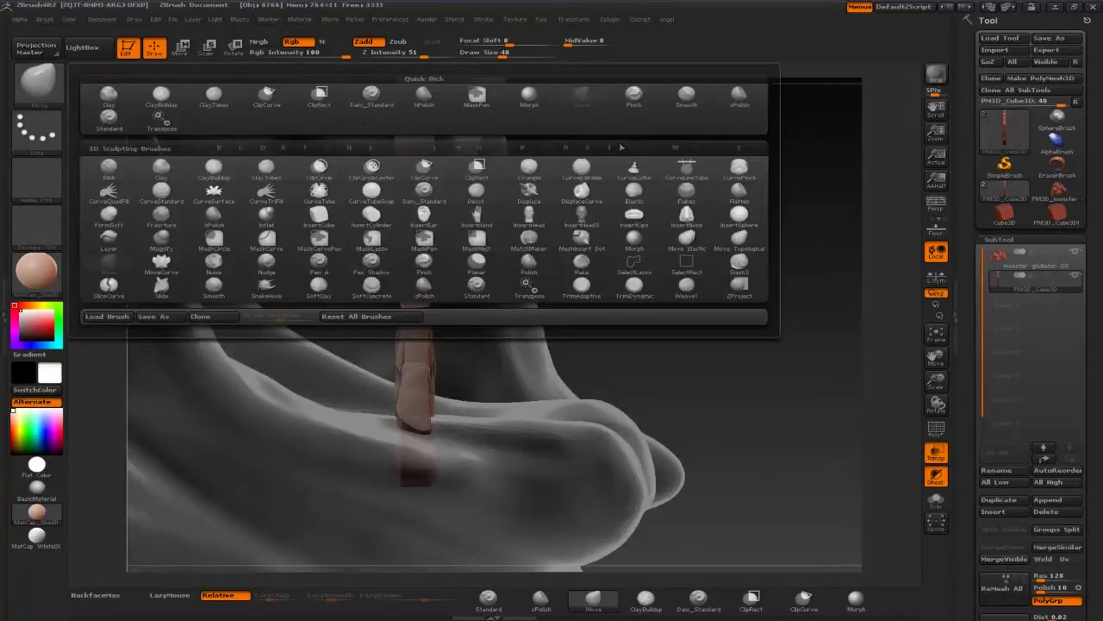
drag(621, 146, 369, 123)
key(ctrl+shift)
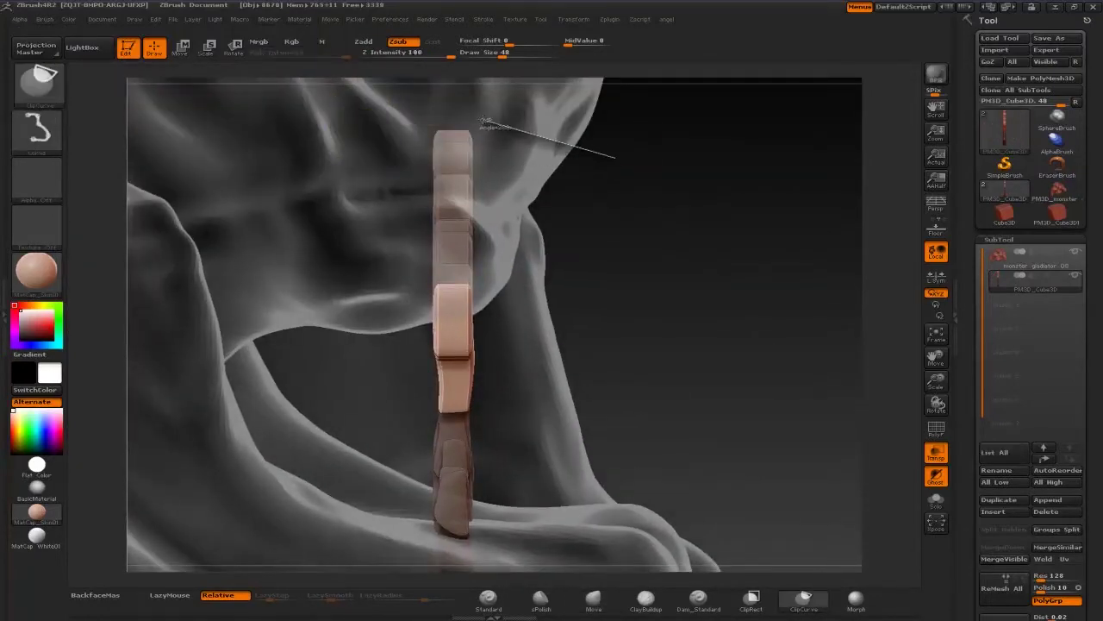
ctrl+shift+drag(484, 119, 470, 134)
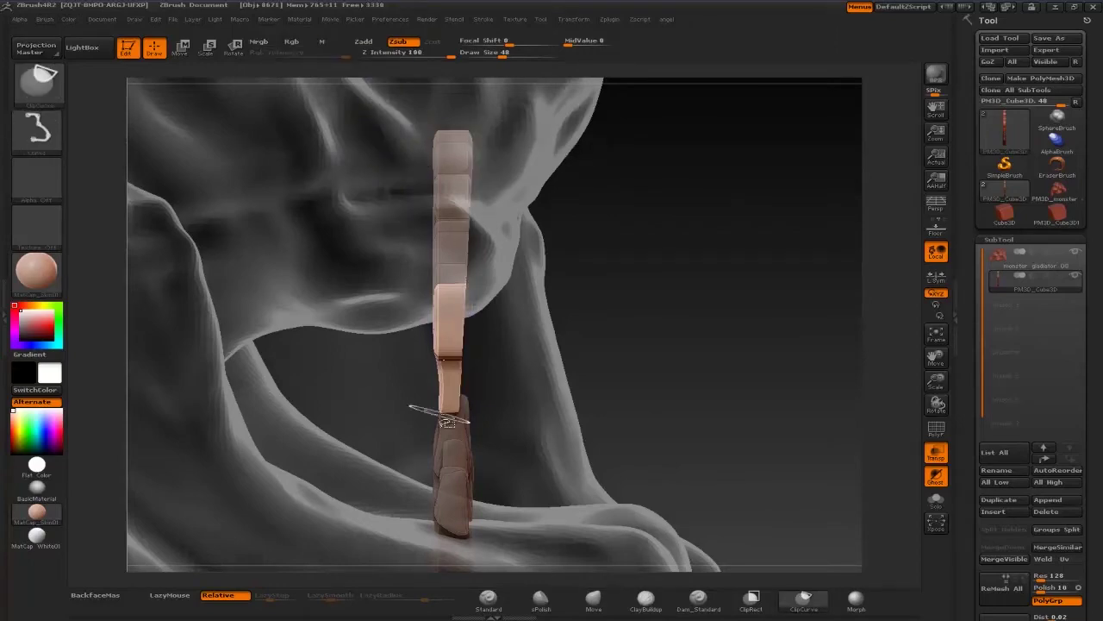
drag(454, 424, 517, 413)
ctrl+shift+click(603, 431)
Polish the upper fangs with the hPolish brush from several jaw angles
drag(603, 431, 143, 110)
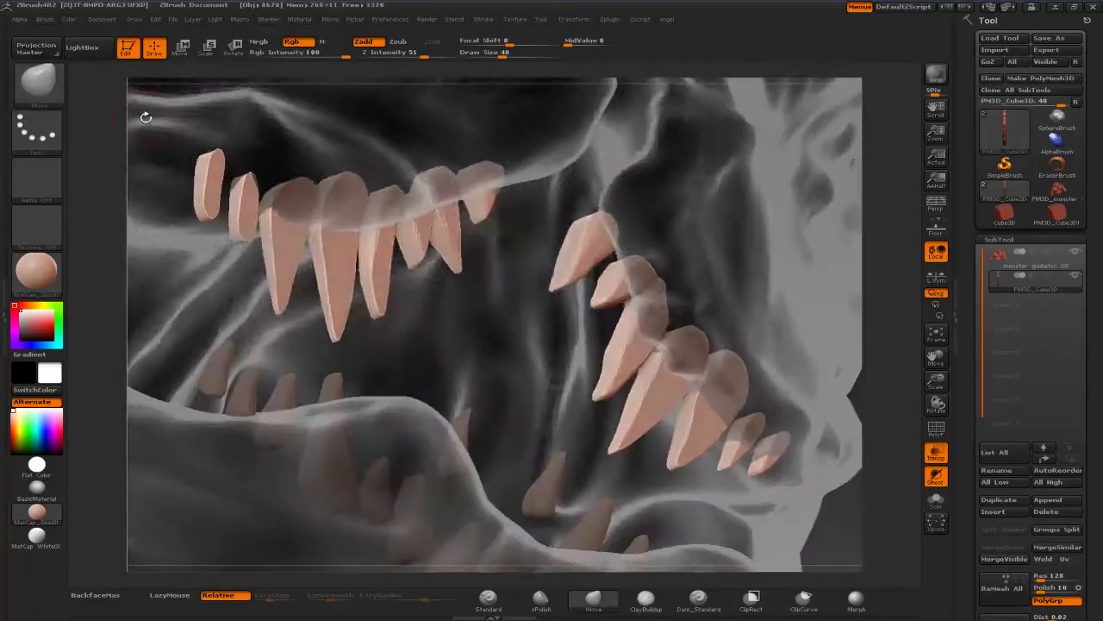
key(b)
click(217, 217)
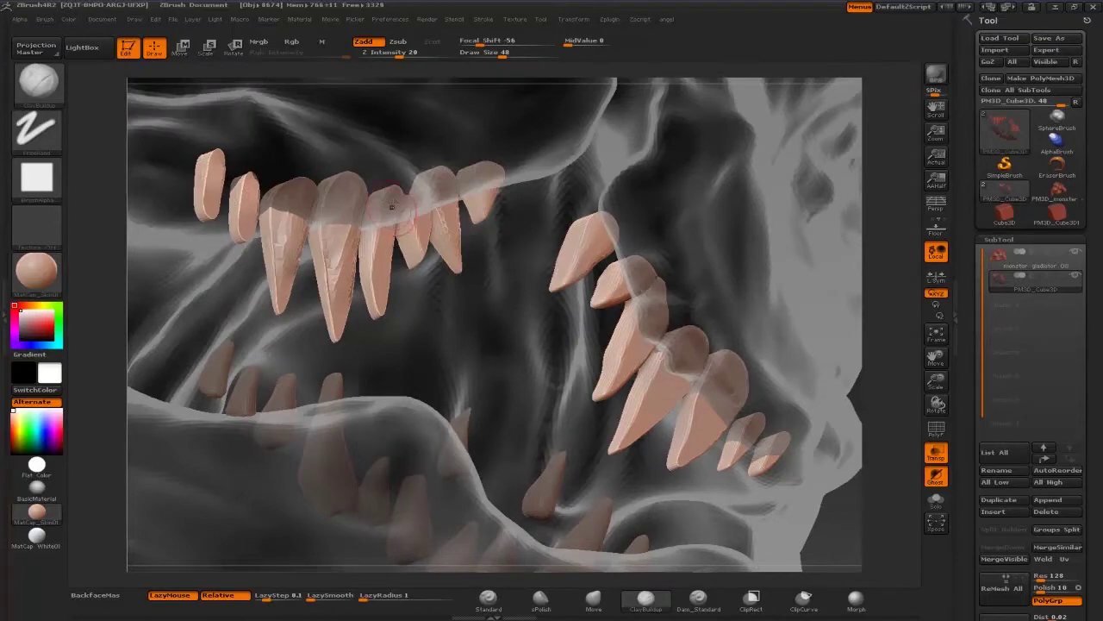
drag(626, 285, 622, 377)
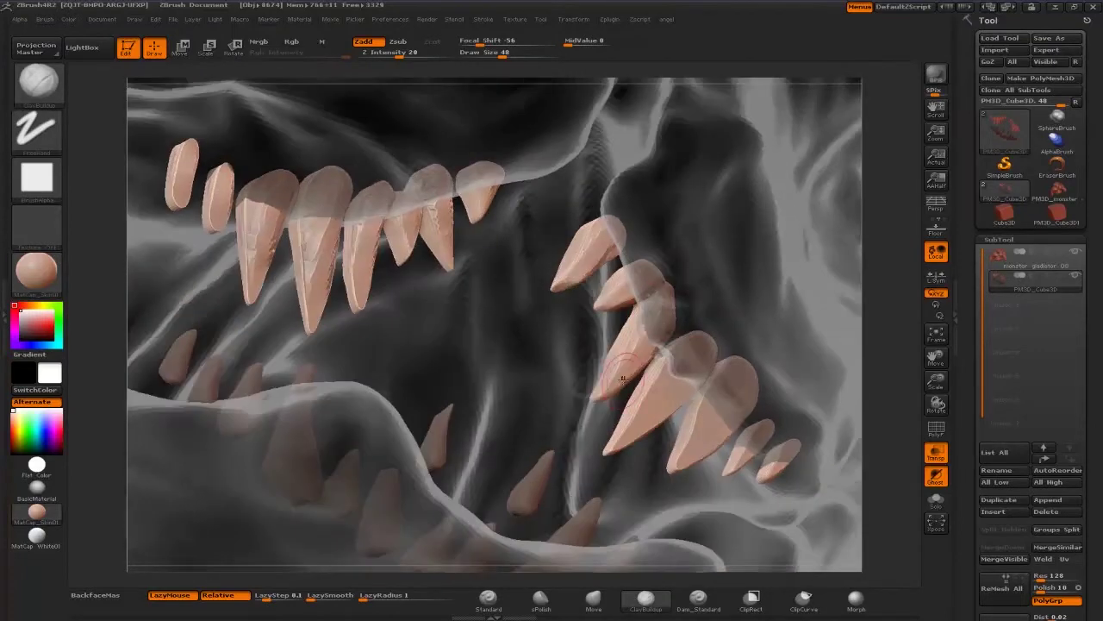
drag(770, 303, 537, 314)
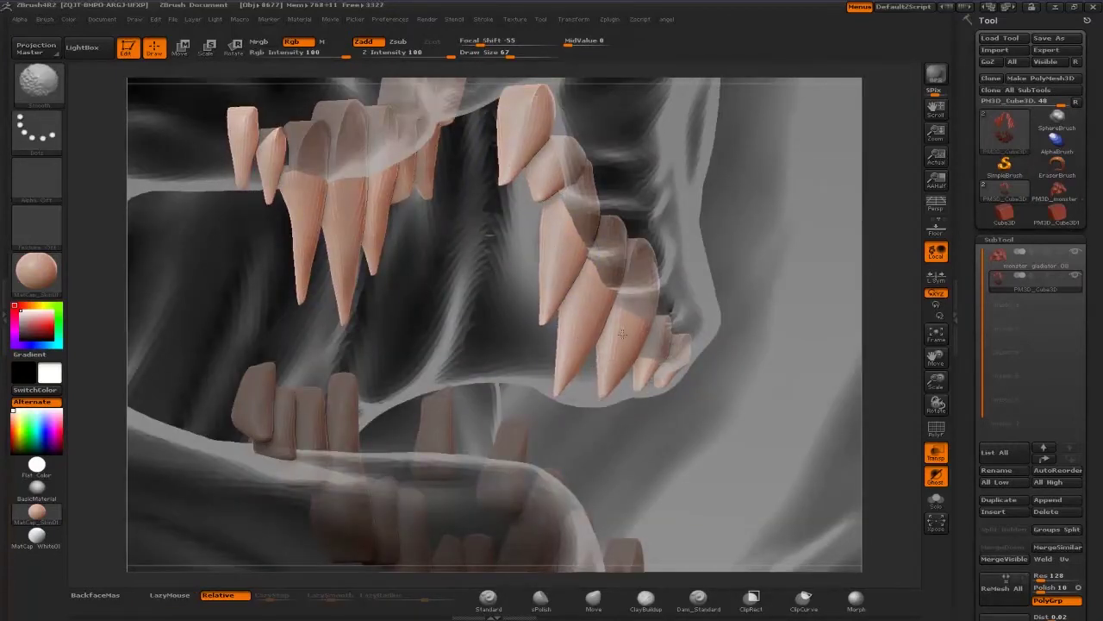
drag(655, 395, 658, 219)
Smooth the left and right upper fangs
click(38, 82)
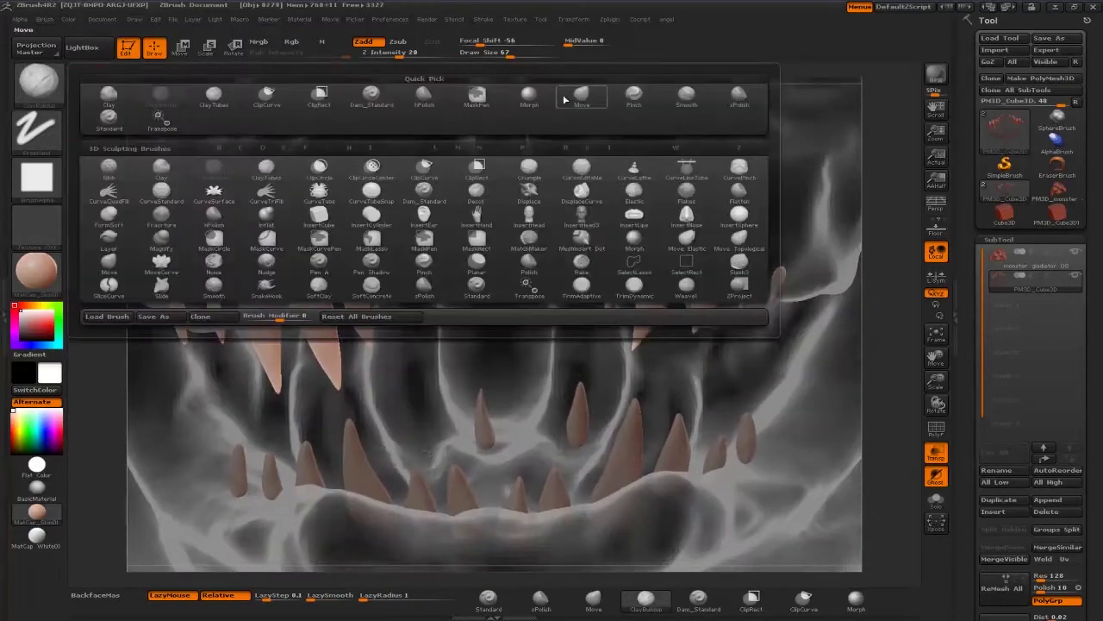
click(347, 327)
shift+drag(348, 352, 327, 293)
shift+drag(655, 336, 659, 271)
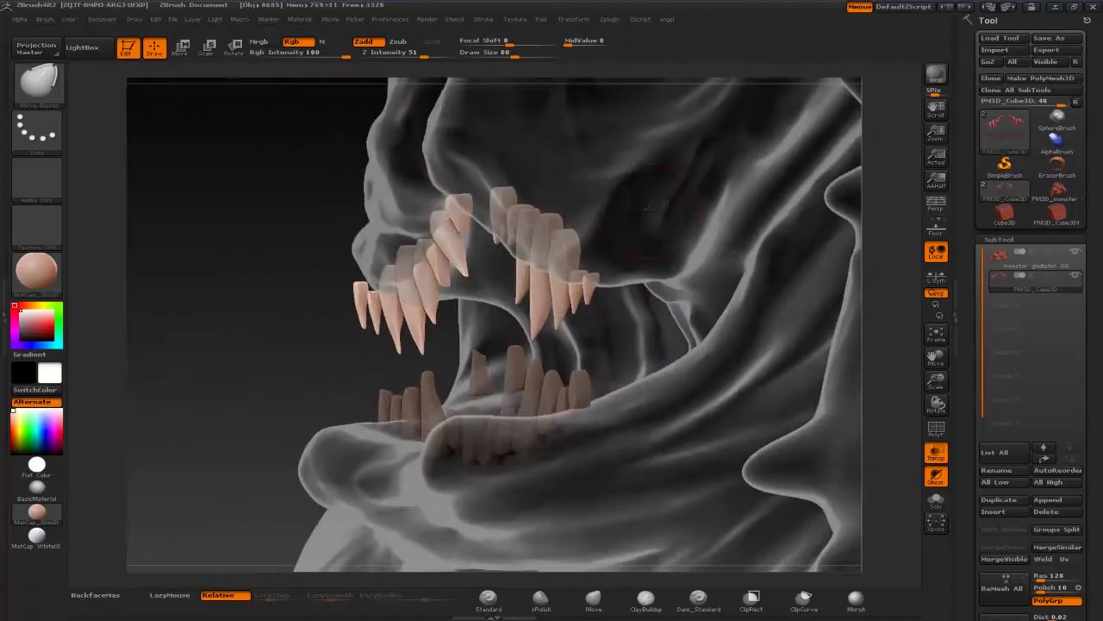
drag(184, 336, 801, 315)
Preview the teeth polygroups and turn off the see-through display for a solid model
scroll(998, 241, down, 5)
click(1005, 282)
click(1005, 293)
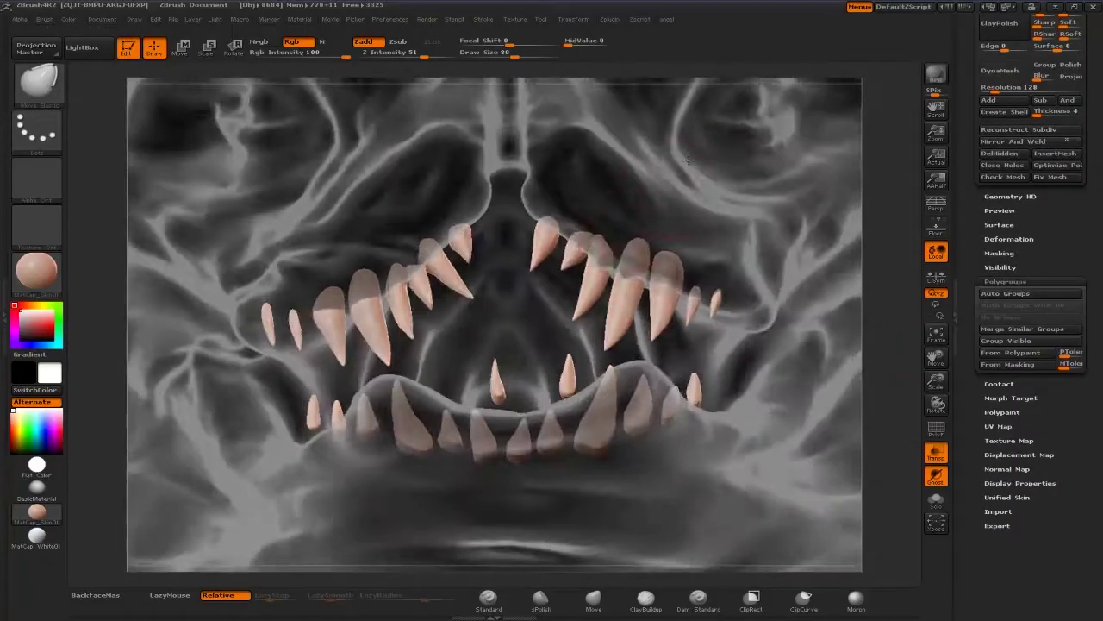
click(936, 453)
mouse_move(517, 112)
mouse_down()
mouse_move(388, 120)
mouse_move(492, 130)
mouse_move(221, 145)
mouse_move(380, 405)
mouse_up()
key(w)
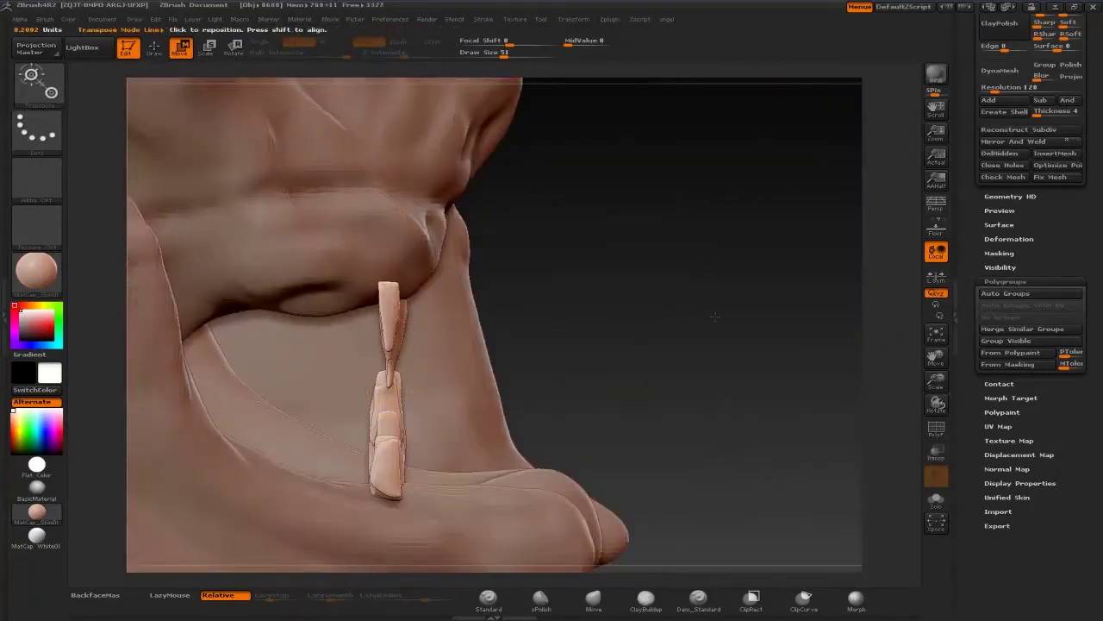
mouse_move(715, 317)
mouse_down()
mouse_move(284, 272)
mouse_move(400, 263)
mouse_move(422, 222)
mouse_move(386, 250)
mouse_move(372, 292)
mouse_up()
Isolate a single tooth with the Move brush and masking, ready for transpose moving
key(q)
key(b)
key(m)
key(v)
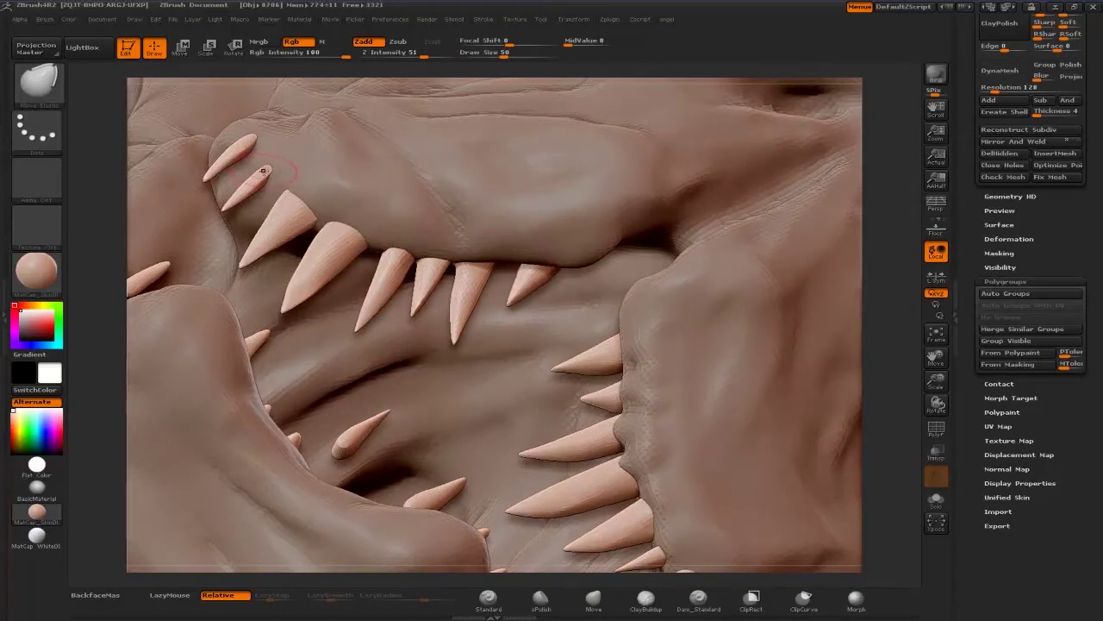
key(w)
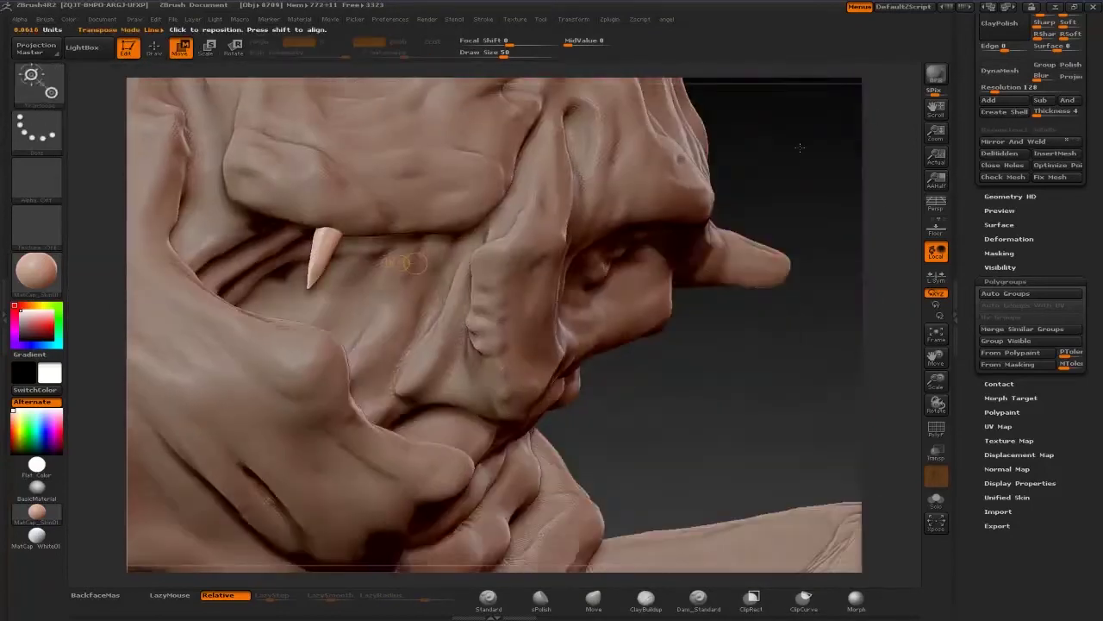
mouse_move(482, 258)
mouse_down()
mouse_move(687, 212)
mouse_move(369, 247)
mouse_up()
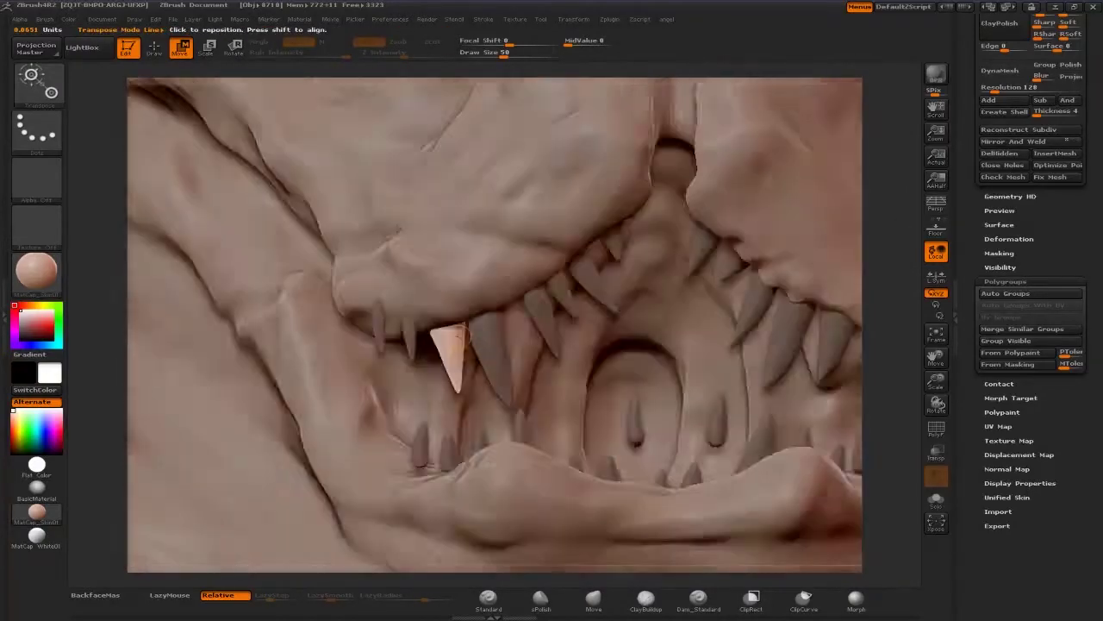
drag(426, 336, 395, 301)
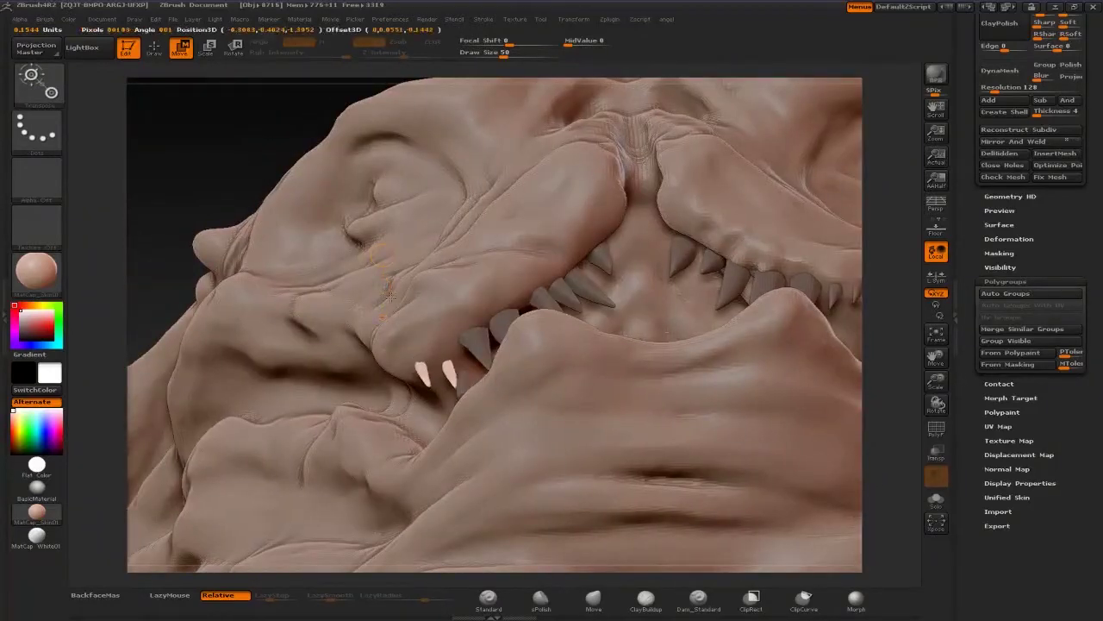
key(q)
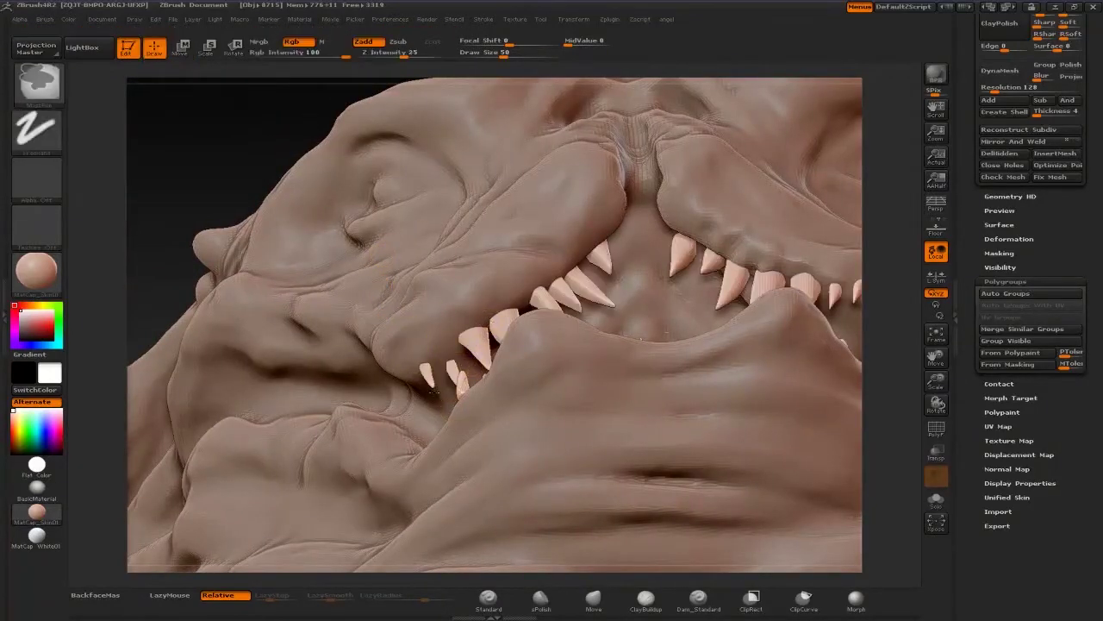
ctrl+drag(241, 118, 433, 431)
key(w)
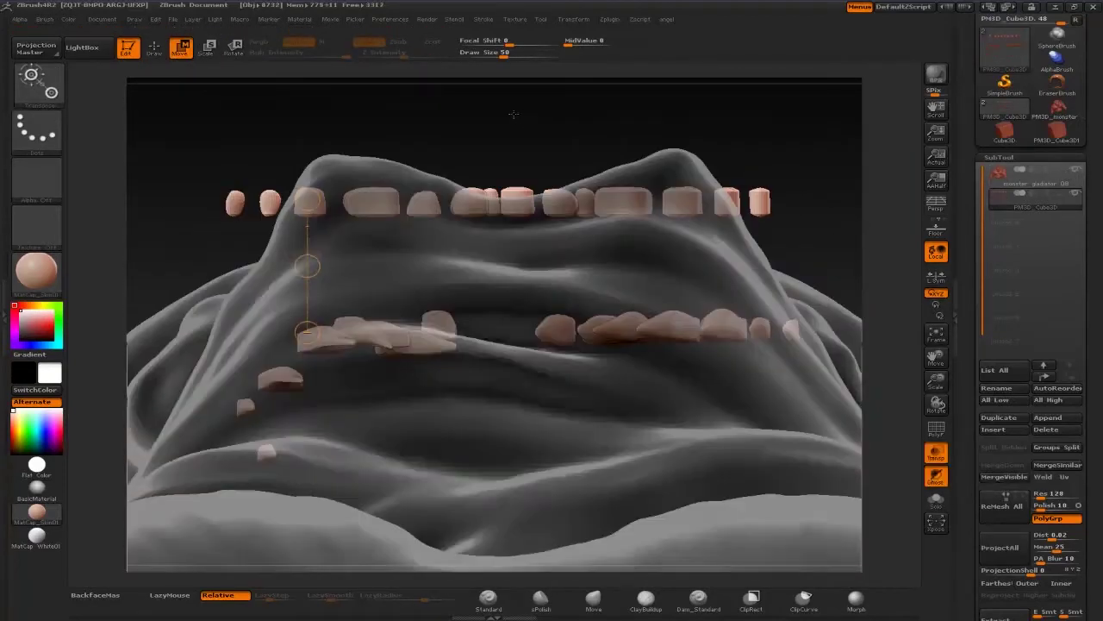
Select the body subtool, hide the upper mesh, and switch to ClayBuildup
alt+click(487, 226)
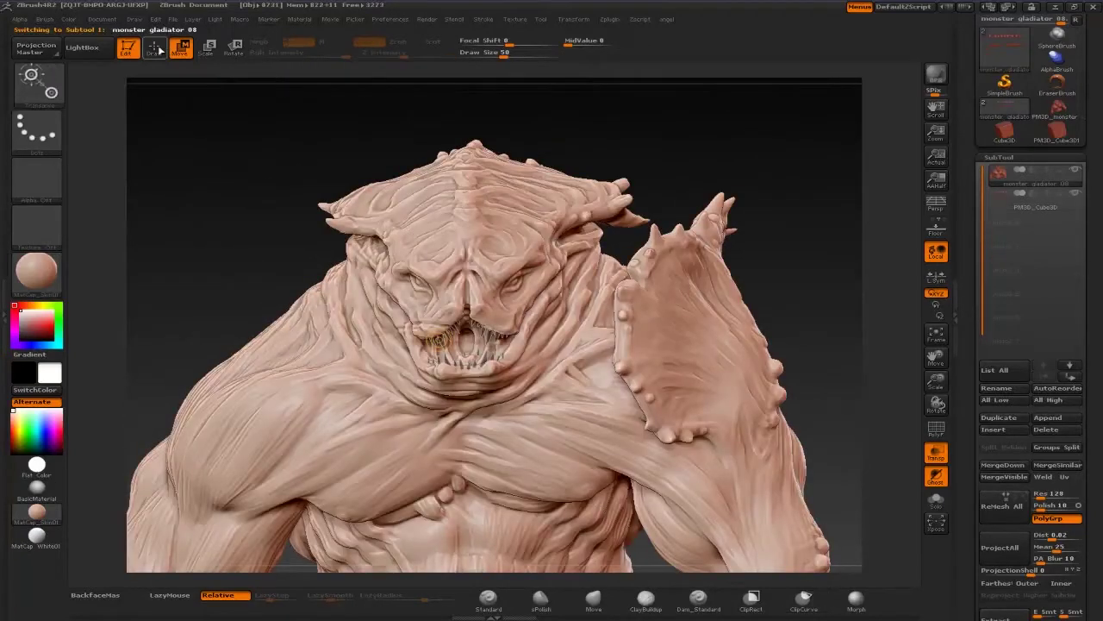
key(q)
key(ctrl+shift)
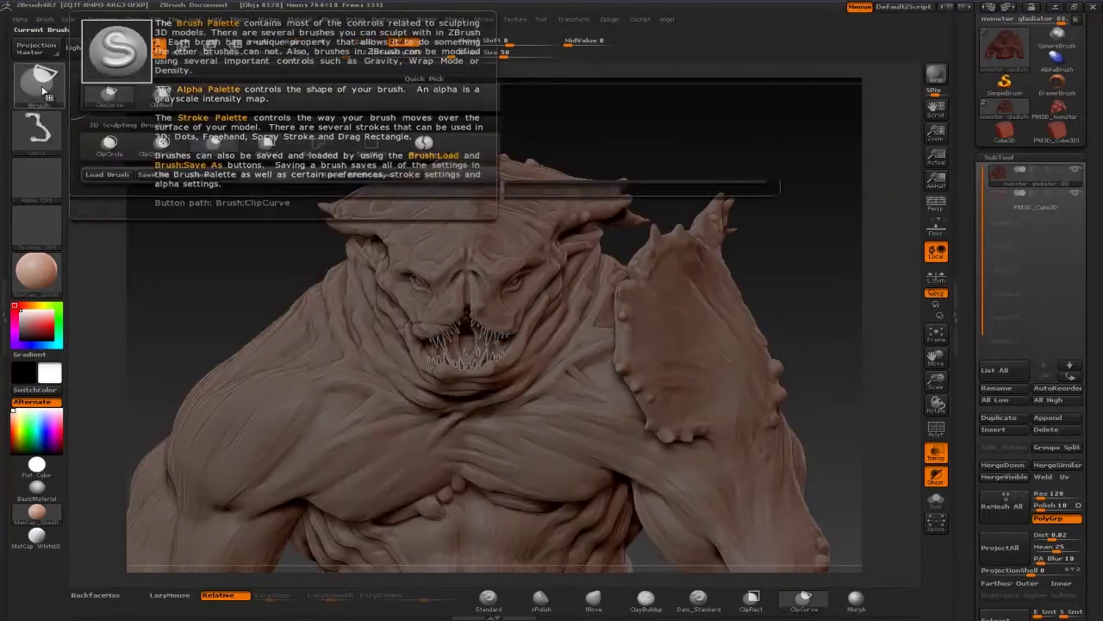
ctrl+shift+drag(203, 106, 808, 351)
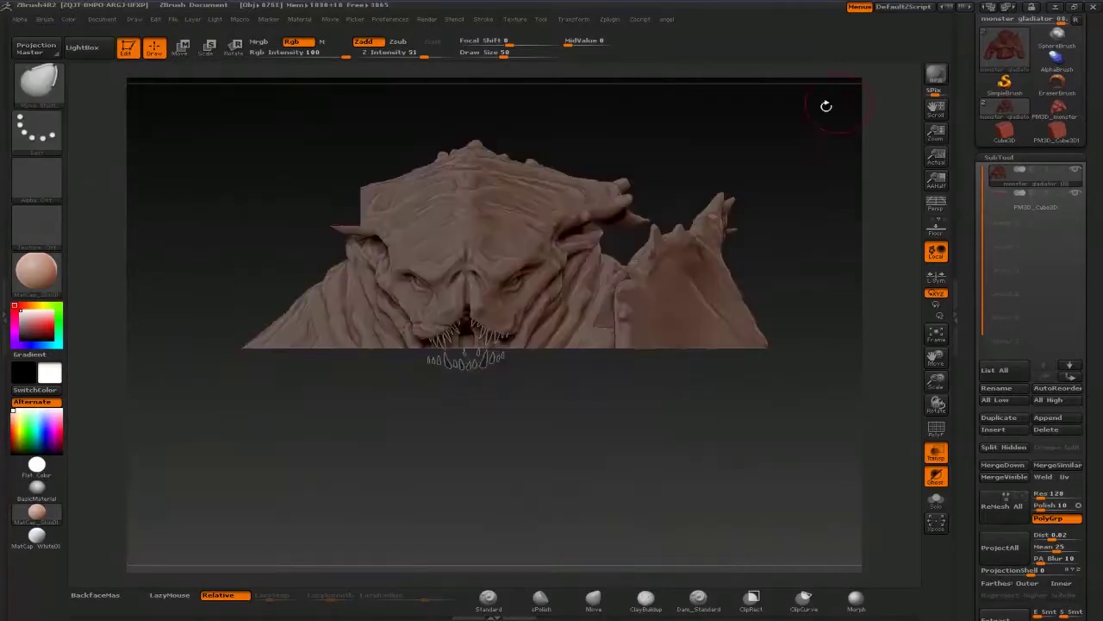
drag(825, 106, 245, 127)
key(b)
key(c)
key(b)
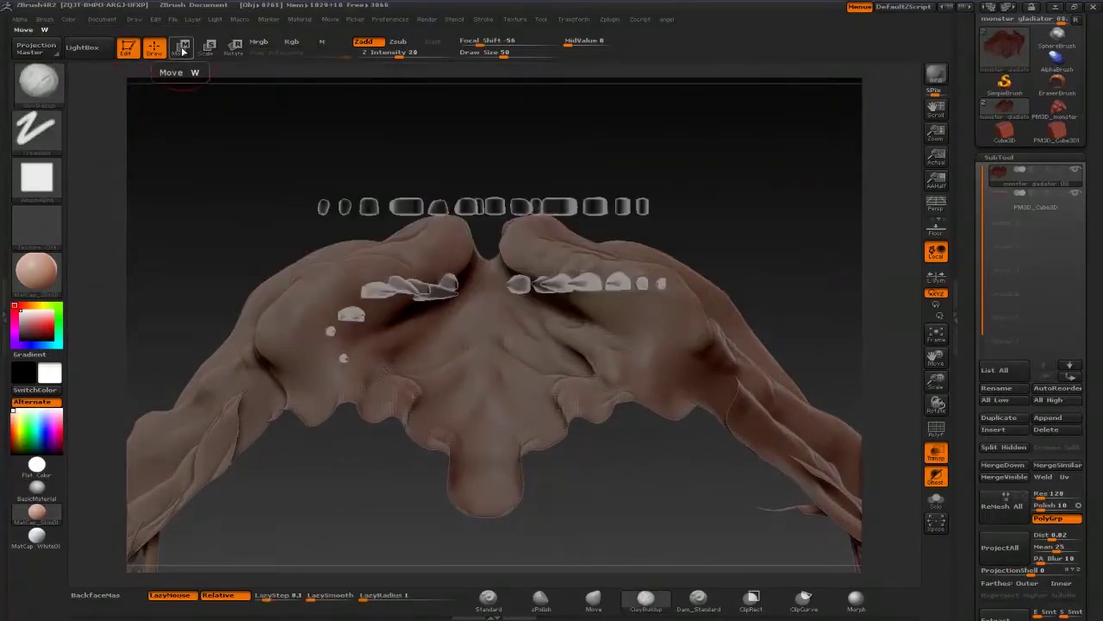
Move a tooth onto the gum, isolate and unhide teeth, and check from below
click(183, 49)
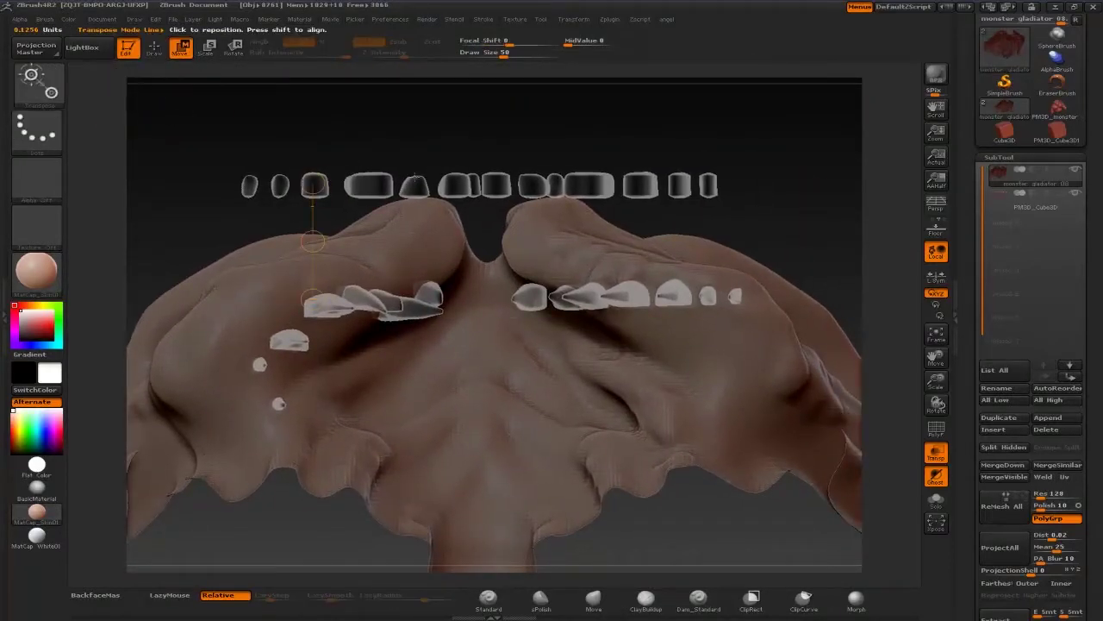
drag(416, 178, 429, 284)
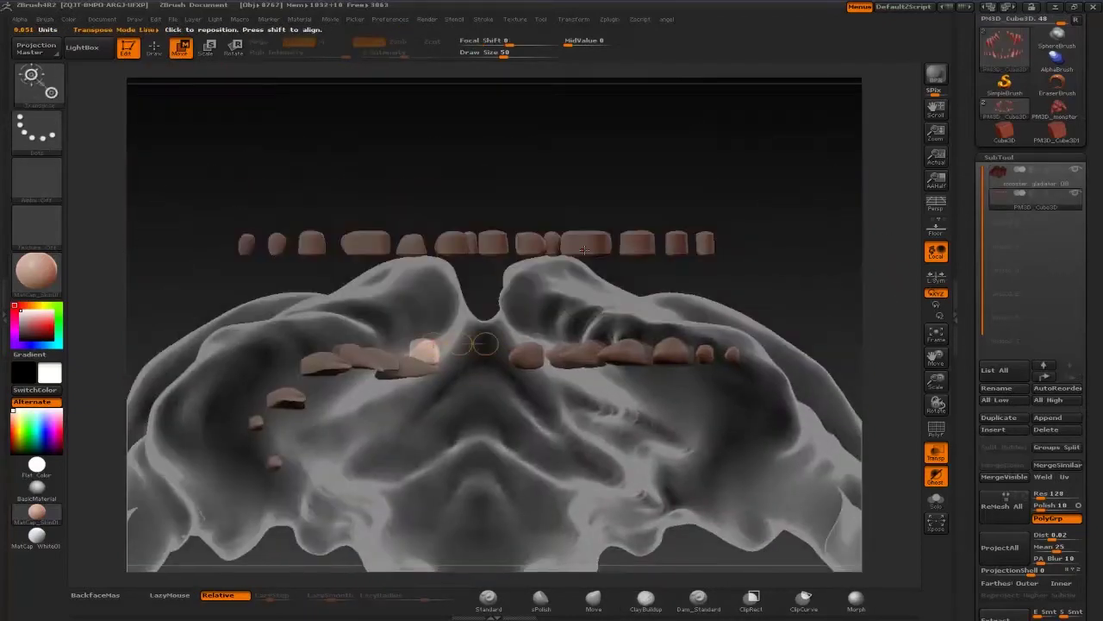
drag(460, 343, 459, 325)
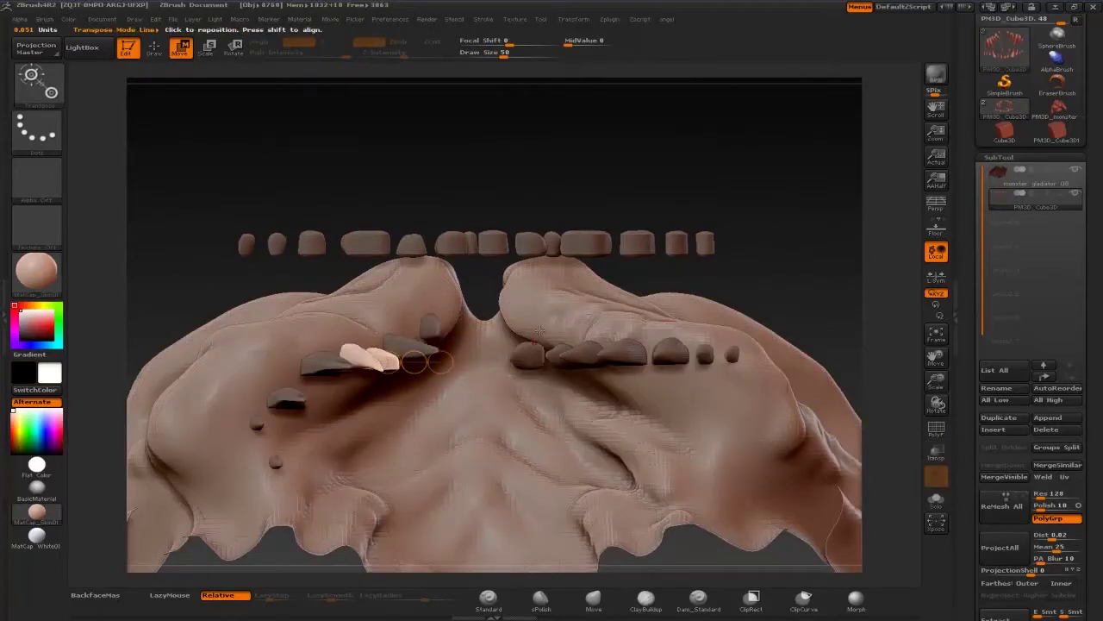
ctrl+shift+click(556, 355)
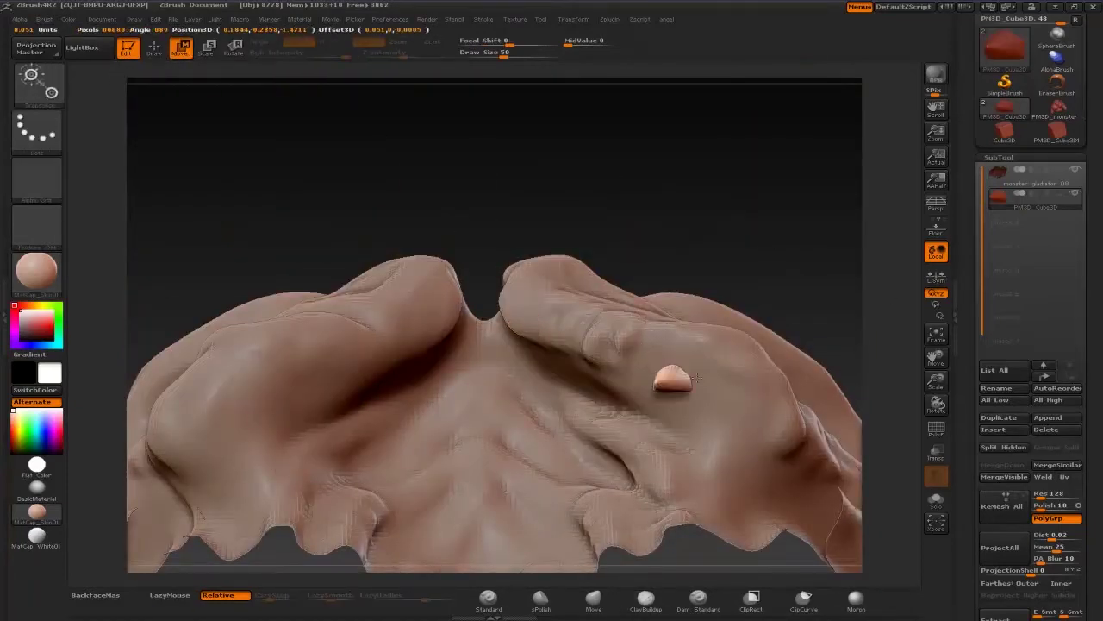
ctrl+shift+click(695, 376)
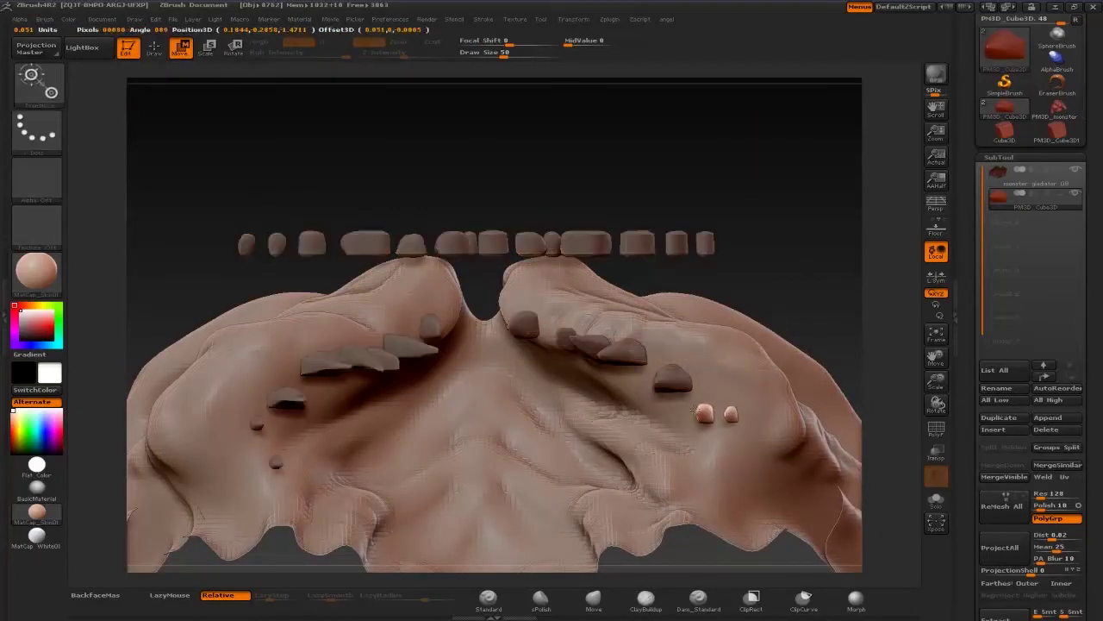
key(w)
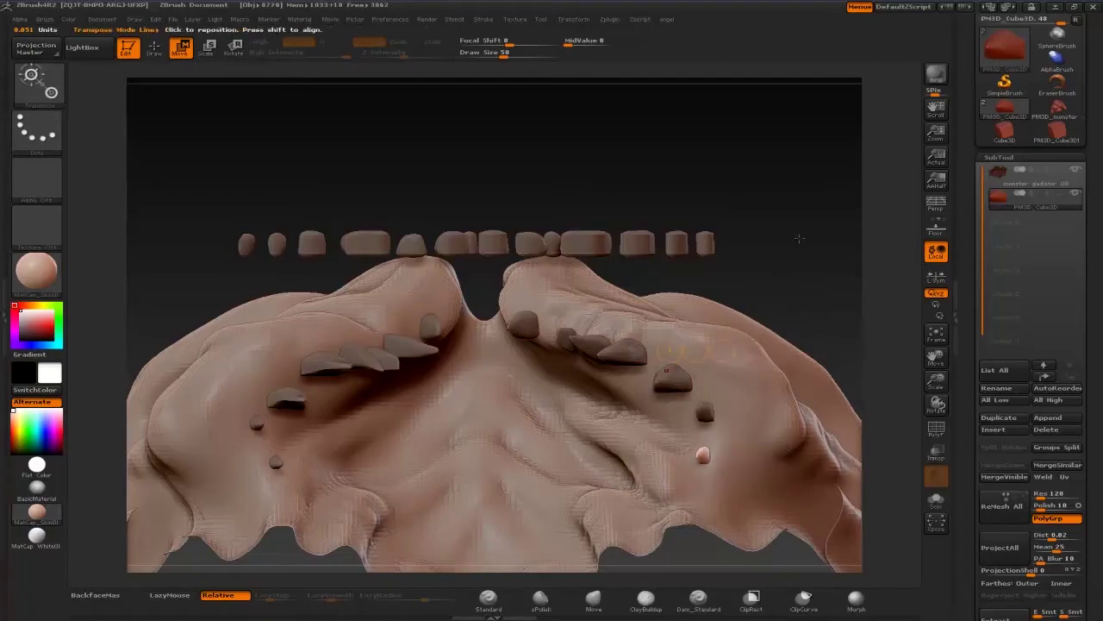
mouse_move(799, 239)
mouse_down()
mouse_move(776, 313)
mouse_move(291, 277)
mouse_move(366, 109)
mouse_up()
Choose the Pen A brush and view the jaw from the side
key(q)
key(b)
click(367, 109)
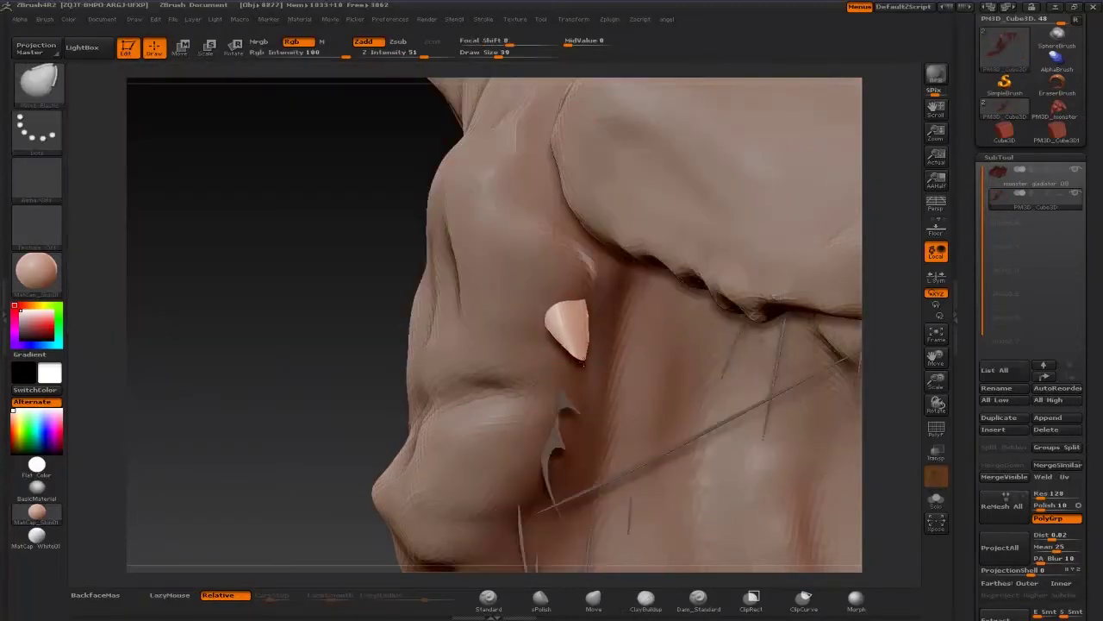
key(b)
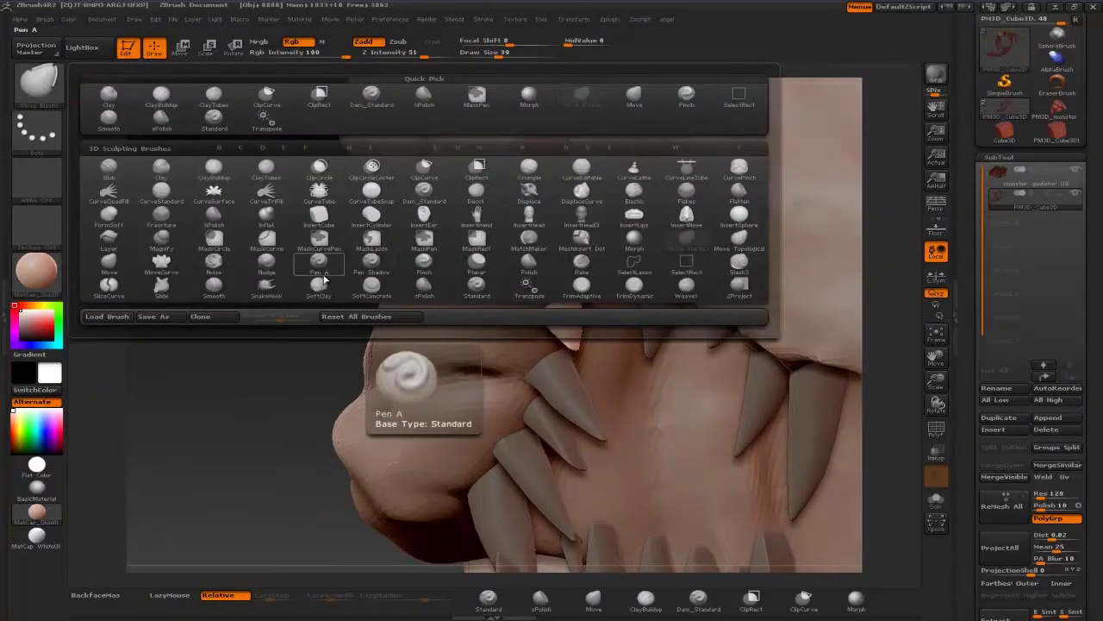
click(319, 266)
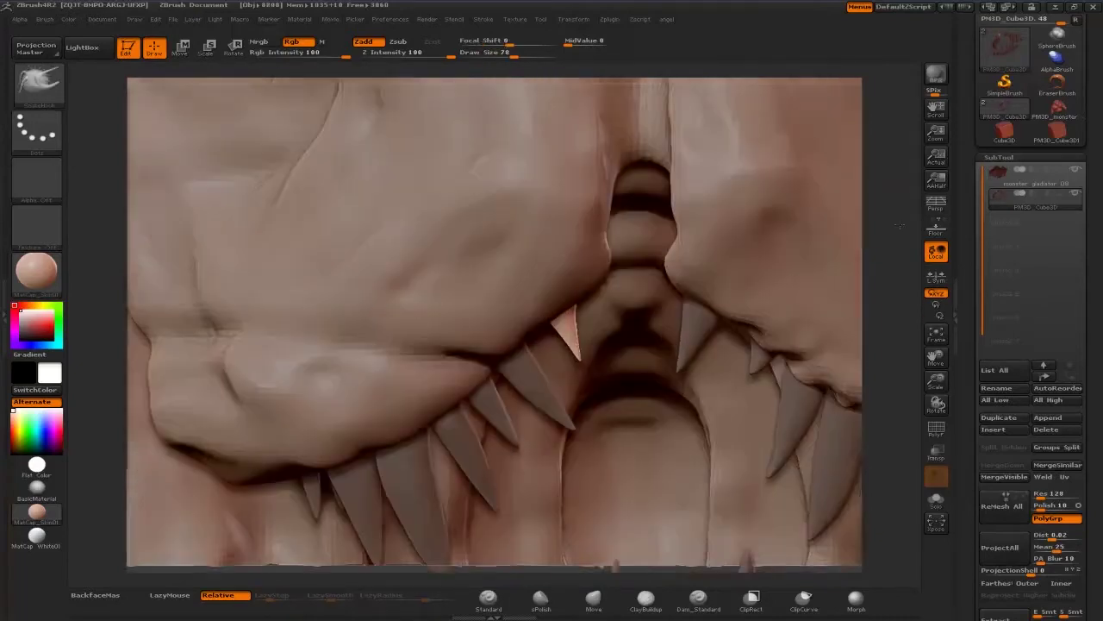
mouse_move(580, 353)
mouse_down()
mouse_move(582, 310)
mouse_move(514, 312)
mouse_move(652, 377)
mouse_up()
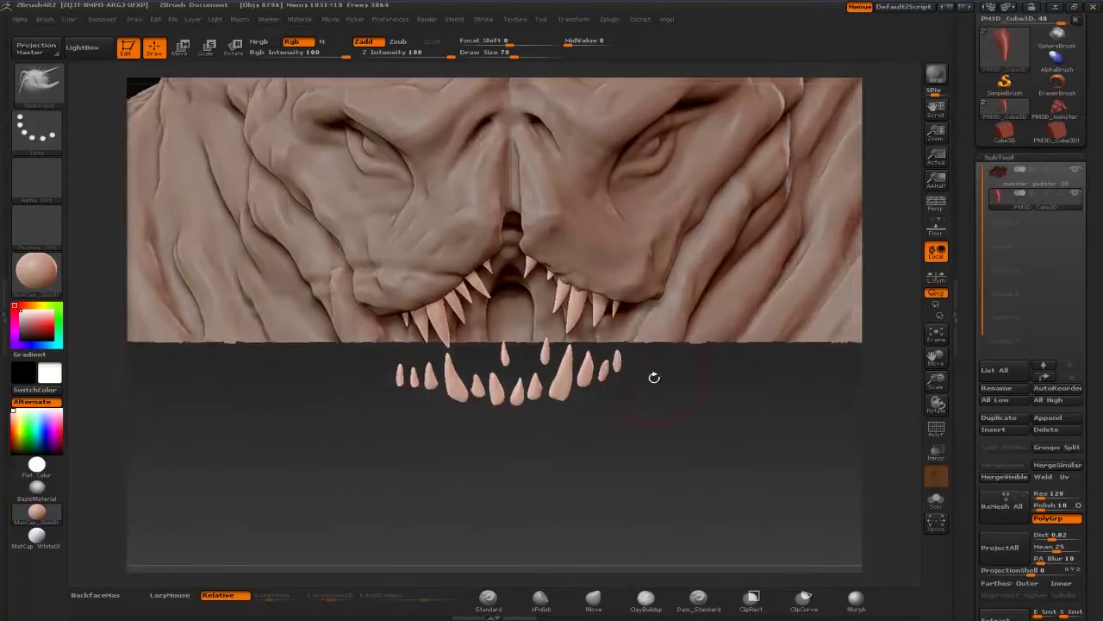
Select the Move brush and isolate one fang, viewing it from the side
key(b)
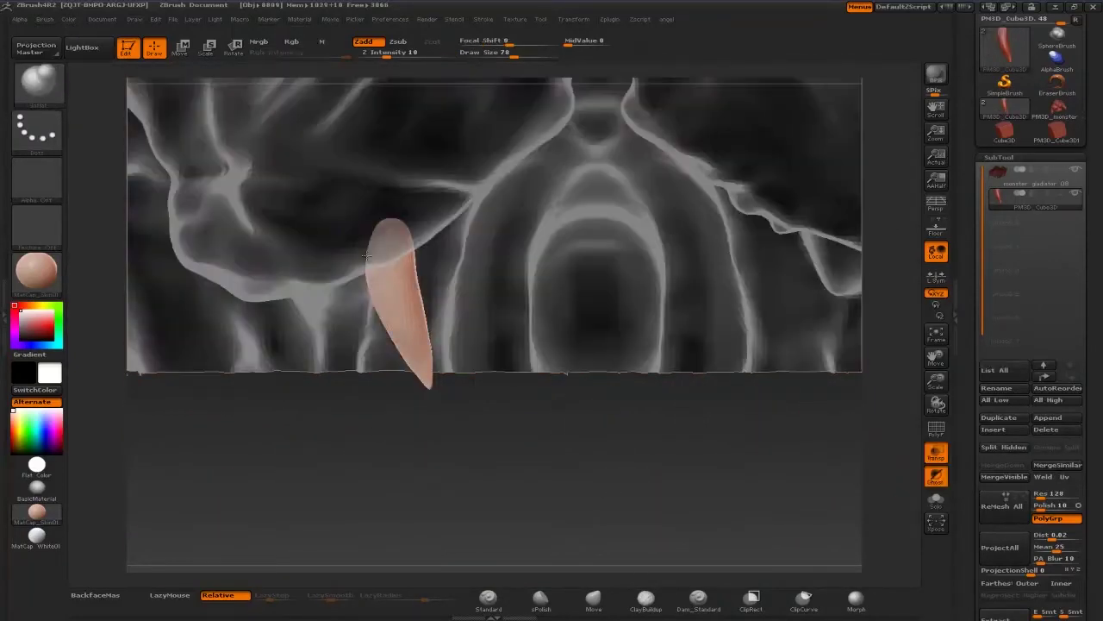
key(m)
key(v)
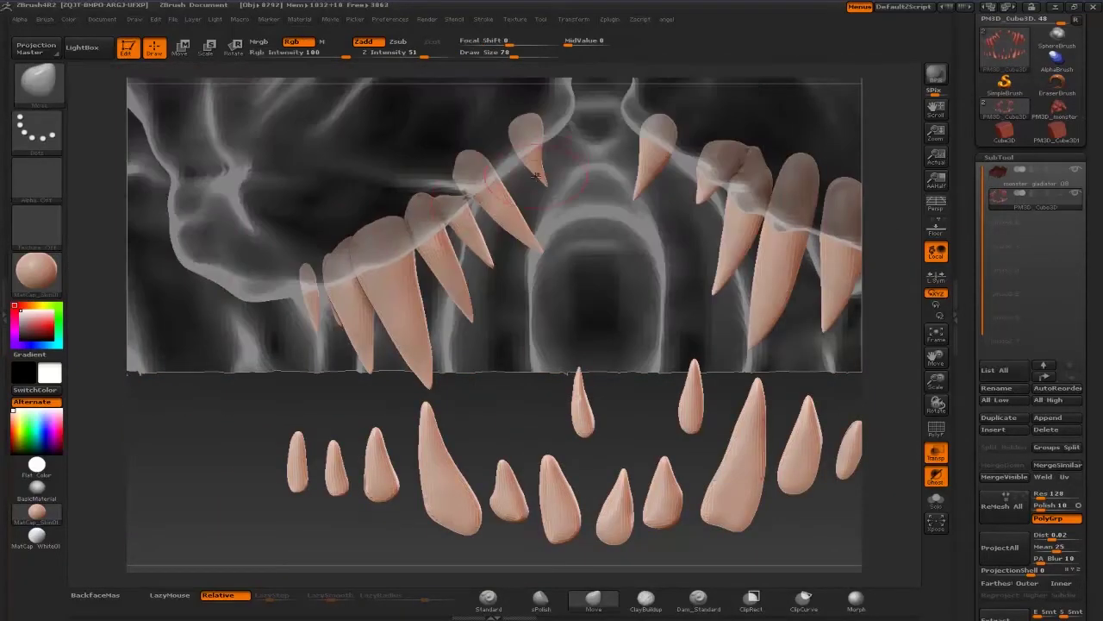
ctrl+shift+click(810, 250)
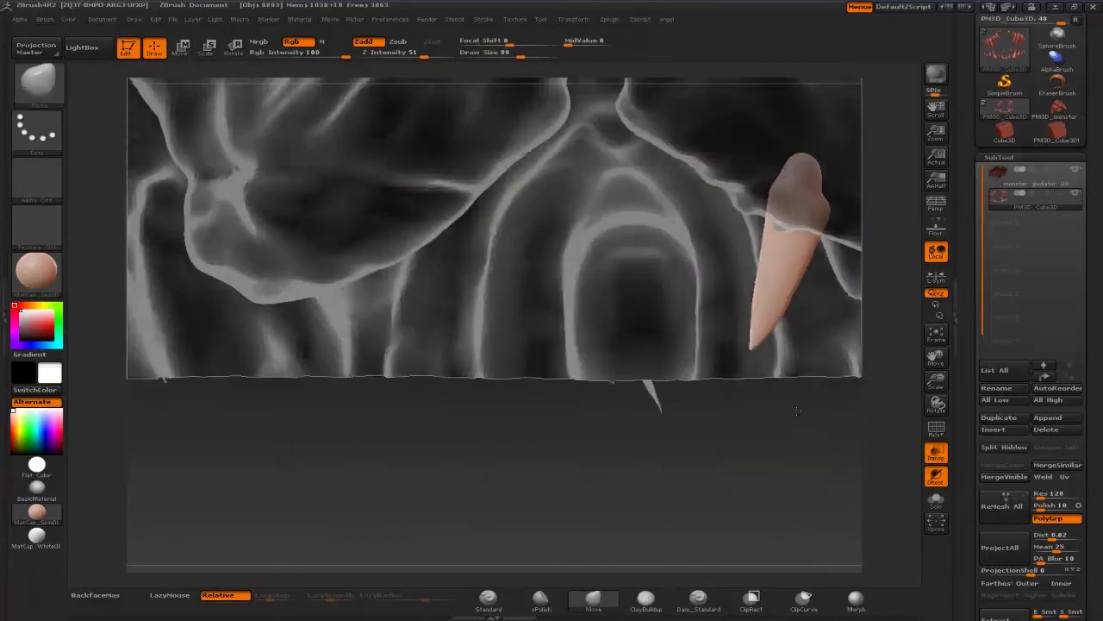
drag(517, 474, 809, 234)
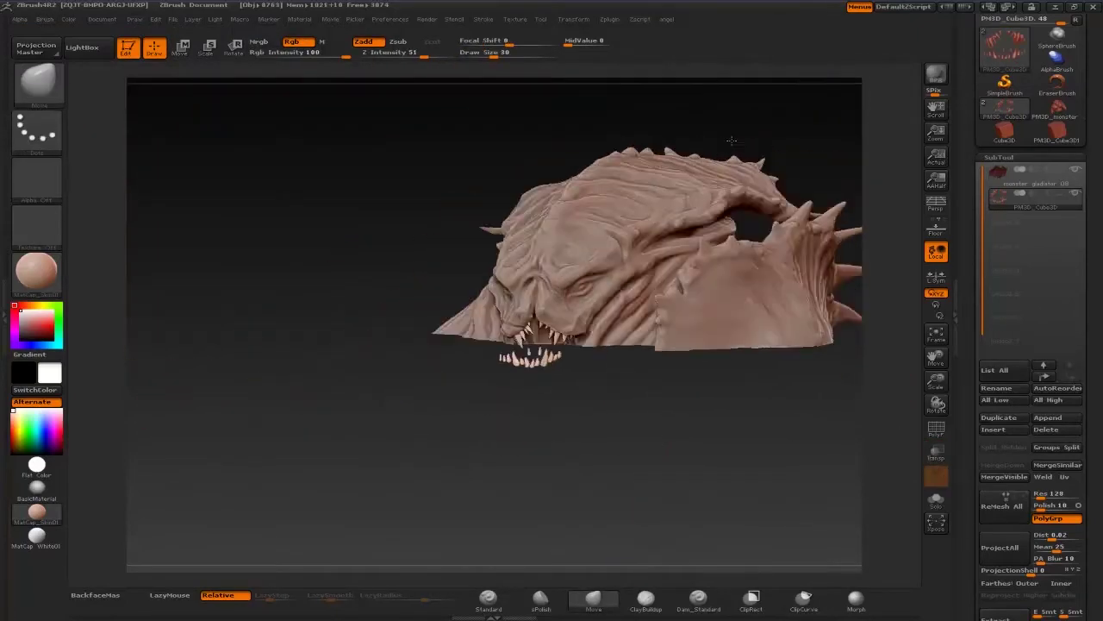
Rotate the view around the teeth to inspect the refitted lower fang
drag(701, 172, 781, 130)
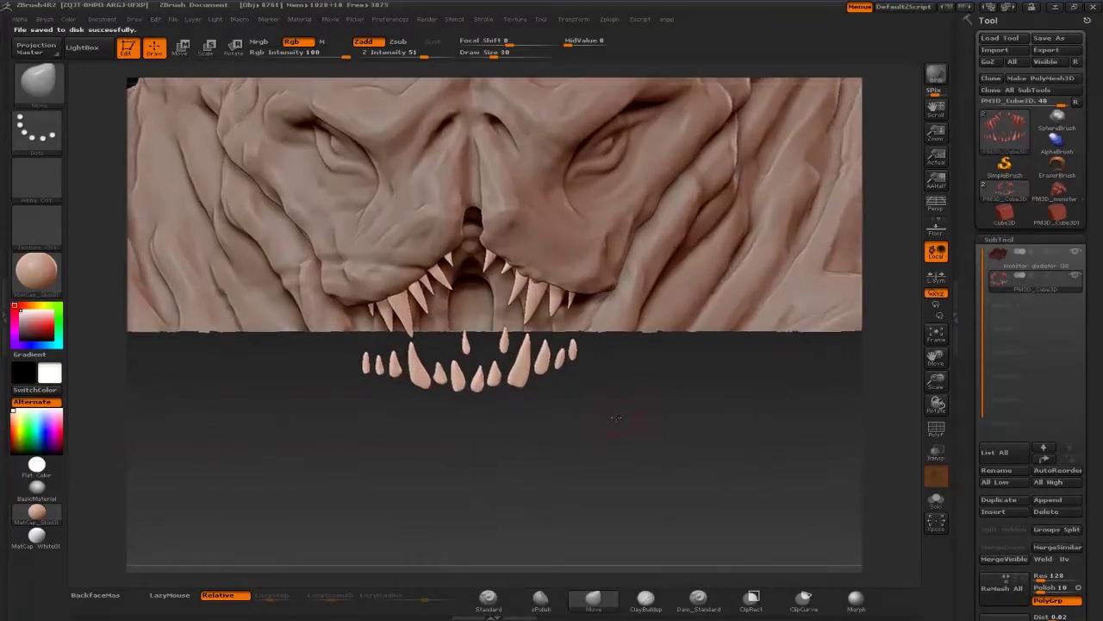
drag(541, 331, 625, 387)
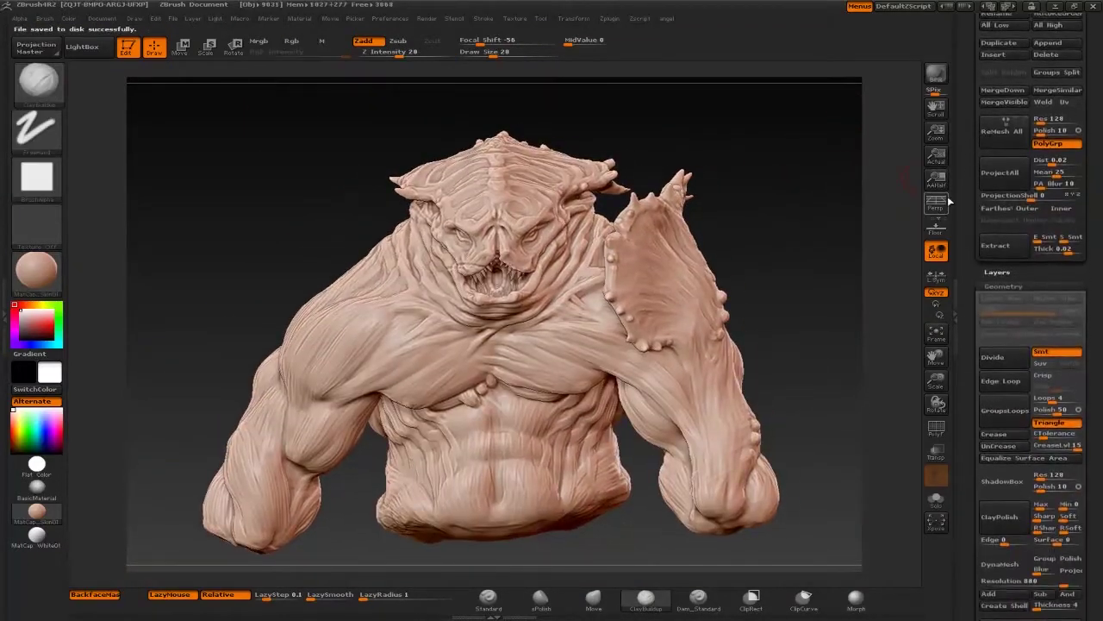
Clear the mask, hide the unmasked parts, then unhide the whole bust
ctrl+drag(500, 303, 487, 116)
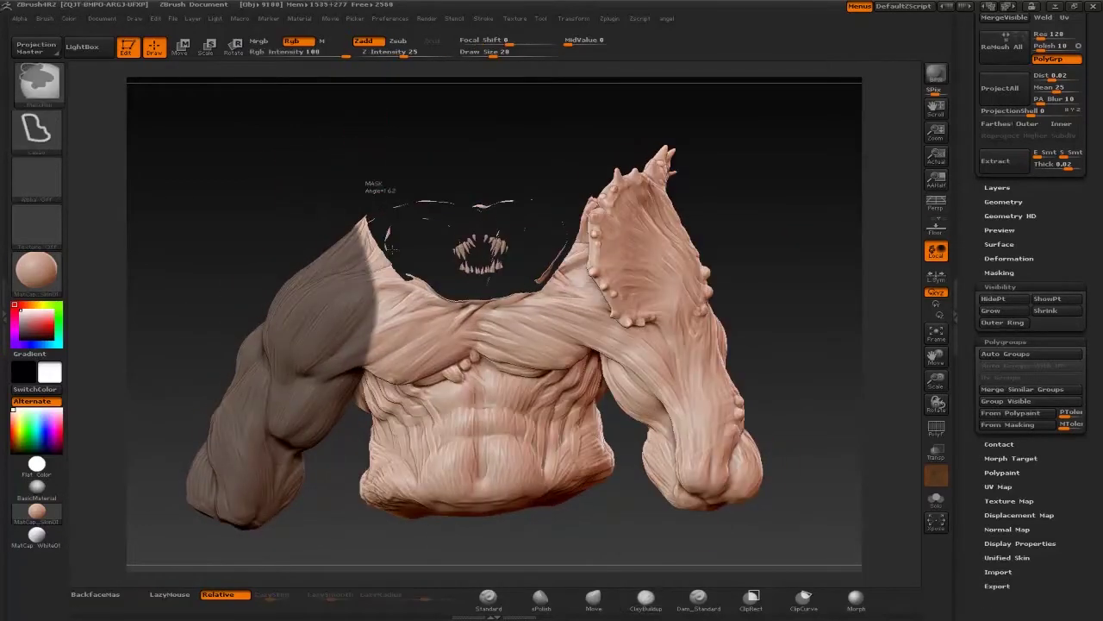
ctrl+click(850, 325)
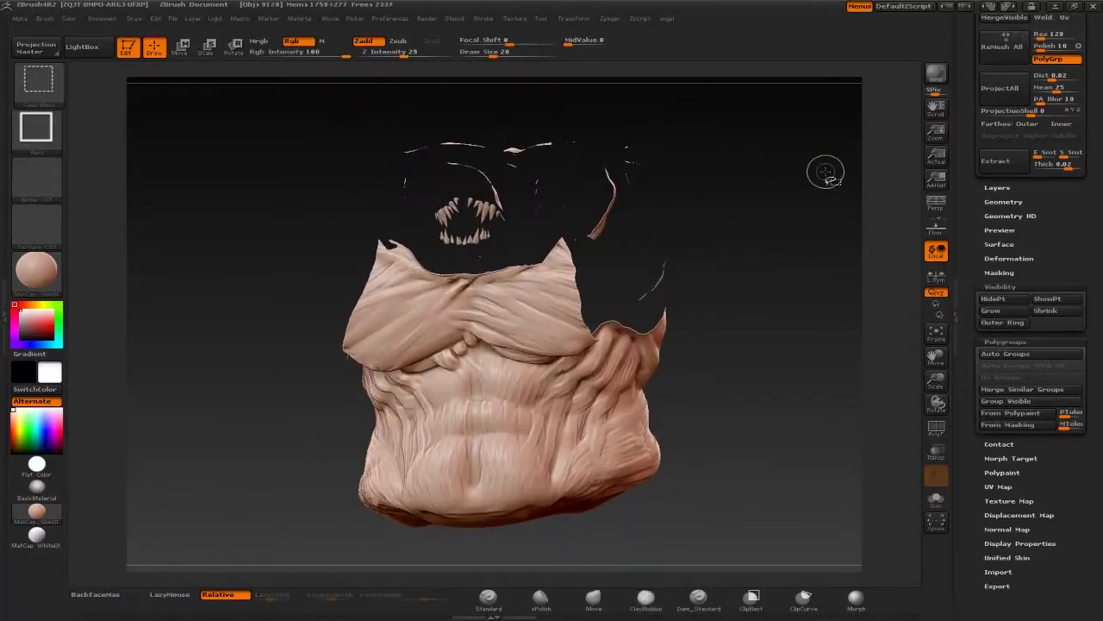
ctrl+shift+click(809, 155)
Enable surface Noise and adjust it in NoiseMaker to a subtle -0.0007 strength
click(999, 244)
click(991, 256)
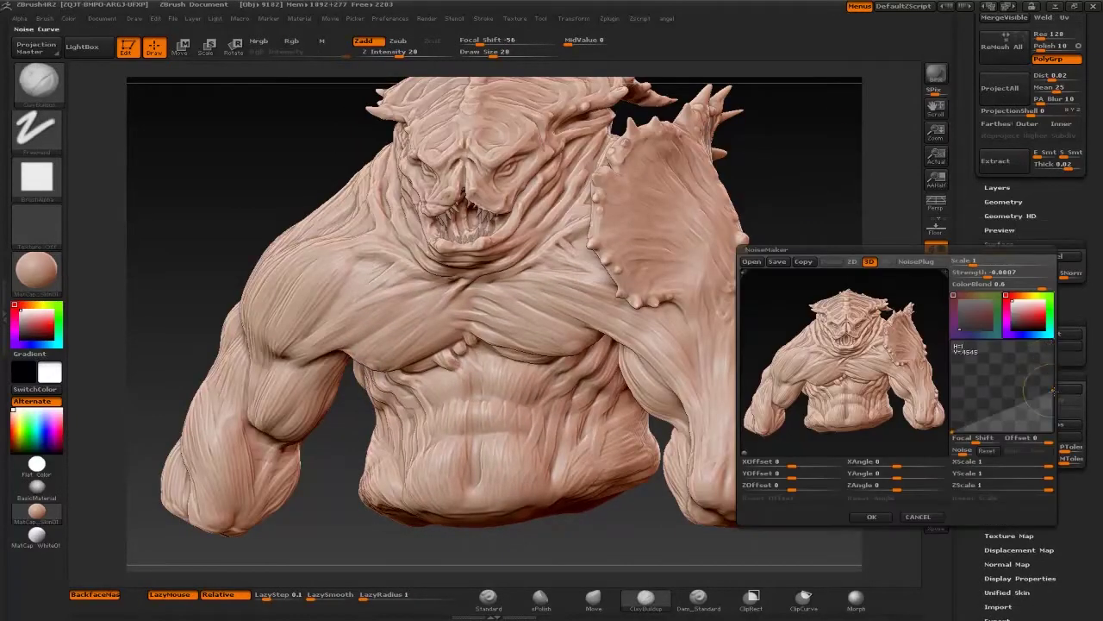
click(871, 517)
mouse_move(936, 381)
mouse_down()
mouse_move(940, 440)
mouse_move(938, 405)
mouse_up()
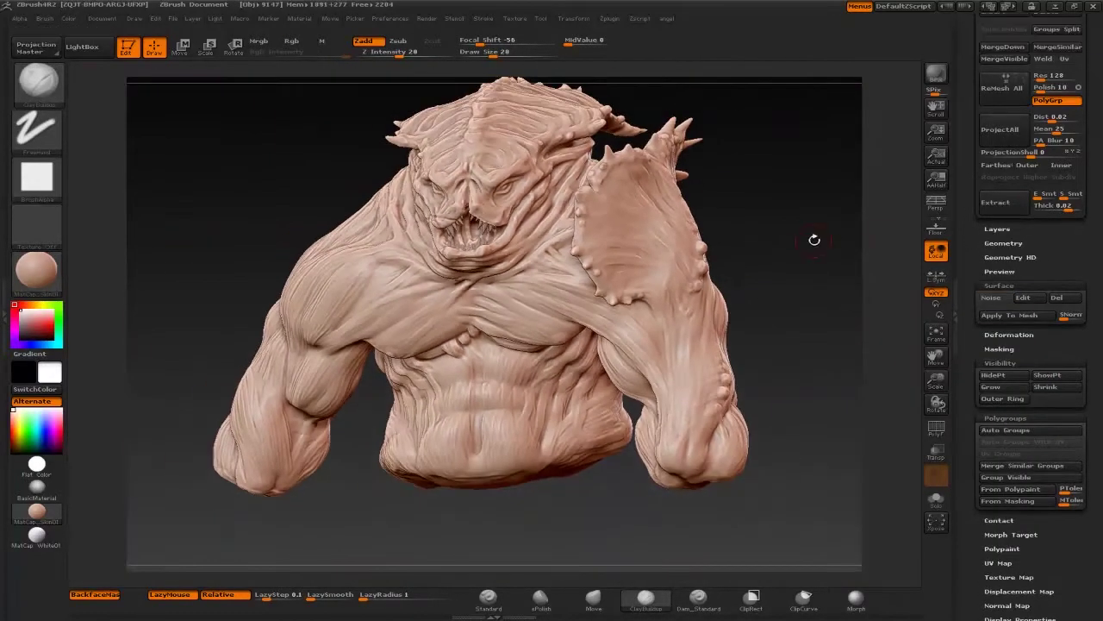
Divide the bust to a second subdivision level and frame the lower belly
click(991, 244)
click(993, 275)
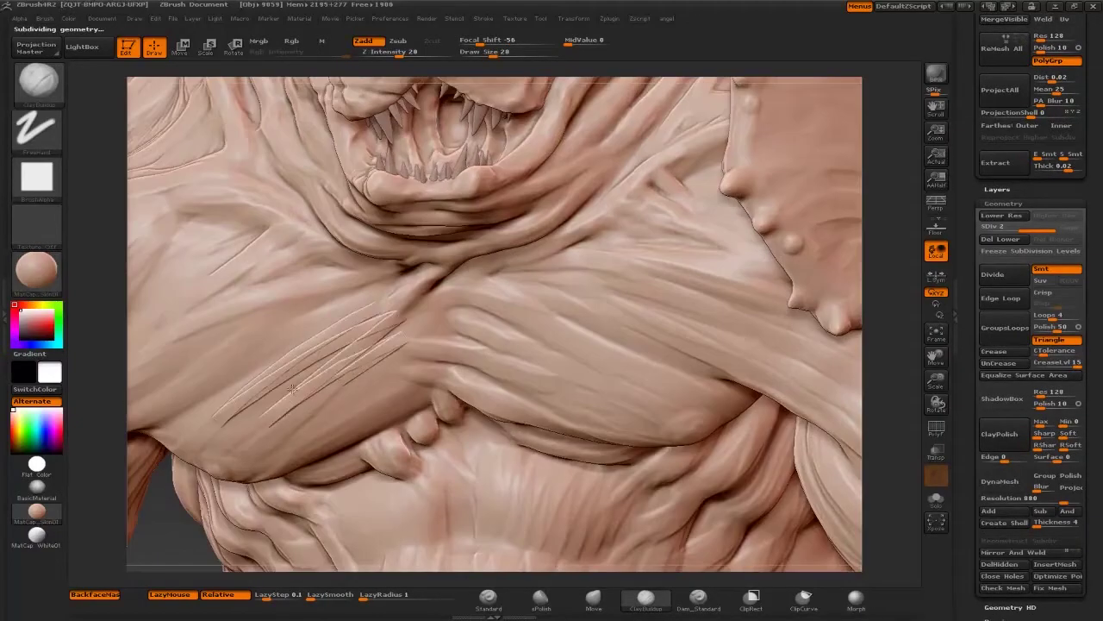
alt+drag(293, 390, 805, 185)
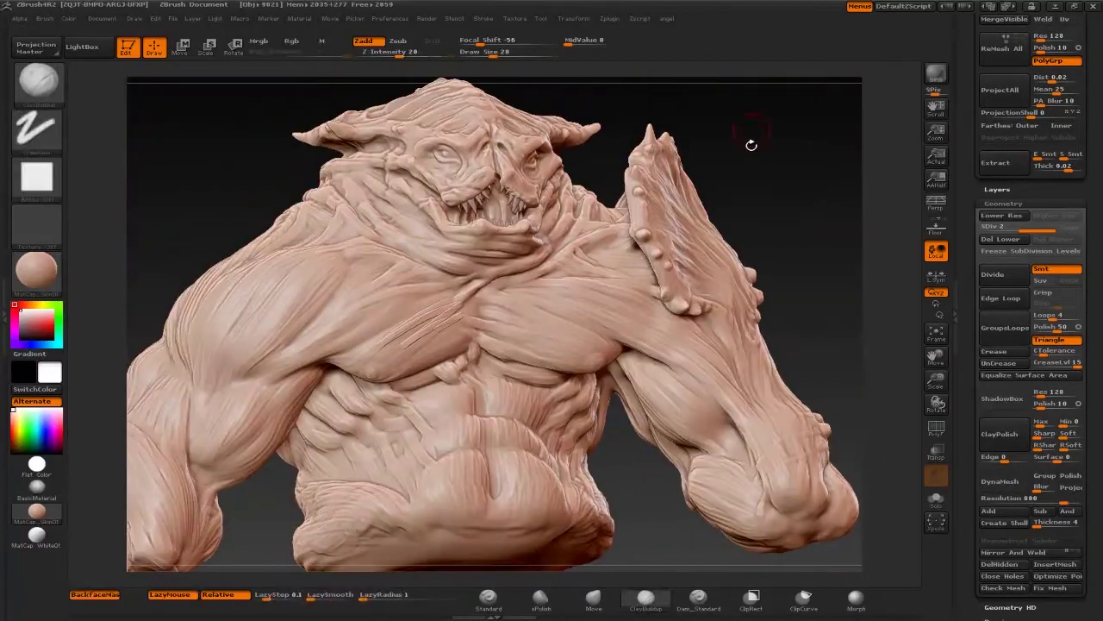
mouse_move(750, 143)
mouse_down()
mouse_move(789, 74)
mouse_move(819, 129)
mouse_up()
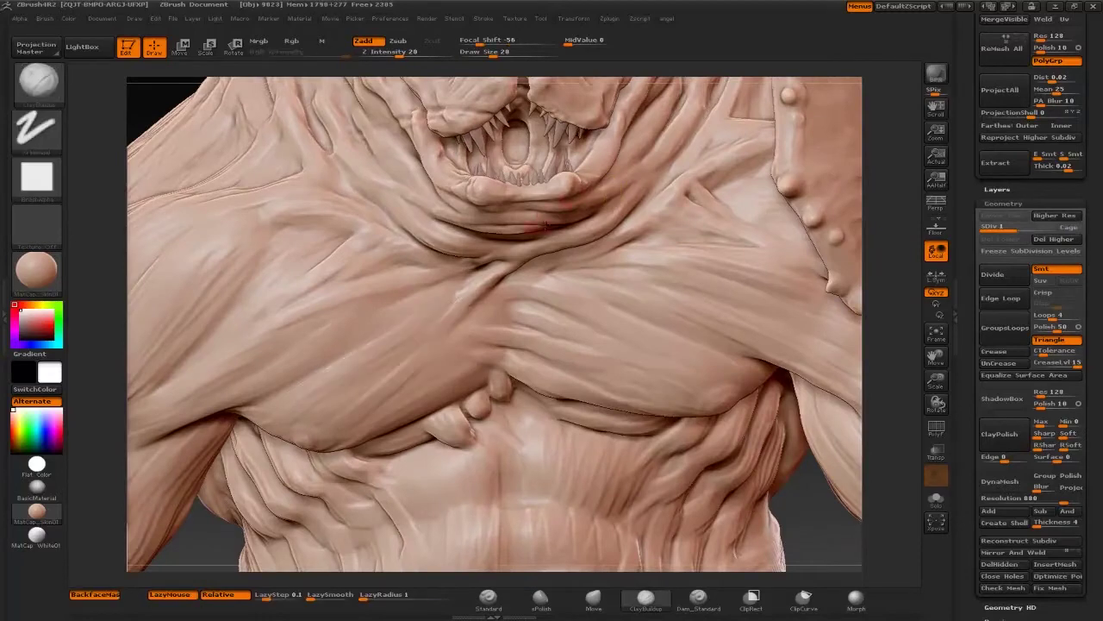
mouse_move(906, 217)
mouse_down()
mouse_move(778, 374)
mouse_move(729, 337)
mouse_up()
Select the zPolish brush and orbit to the torso's left flank
key(b)
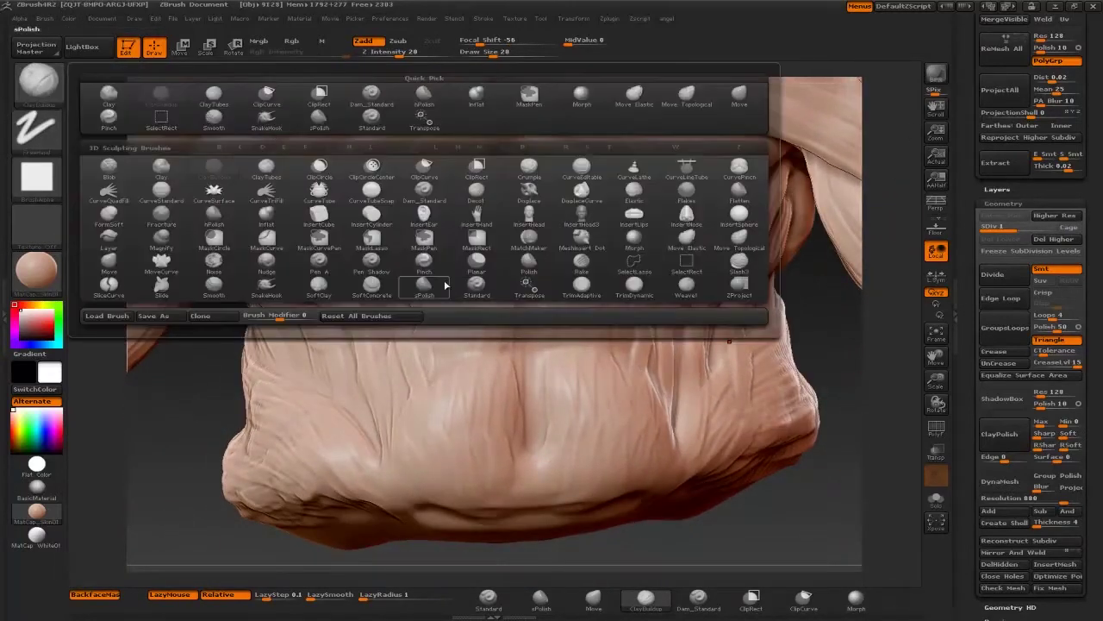
click(445, 284)
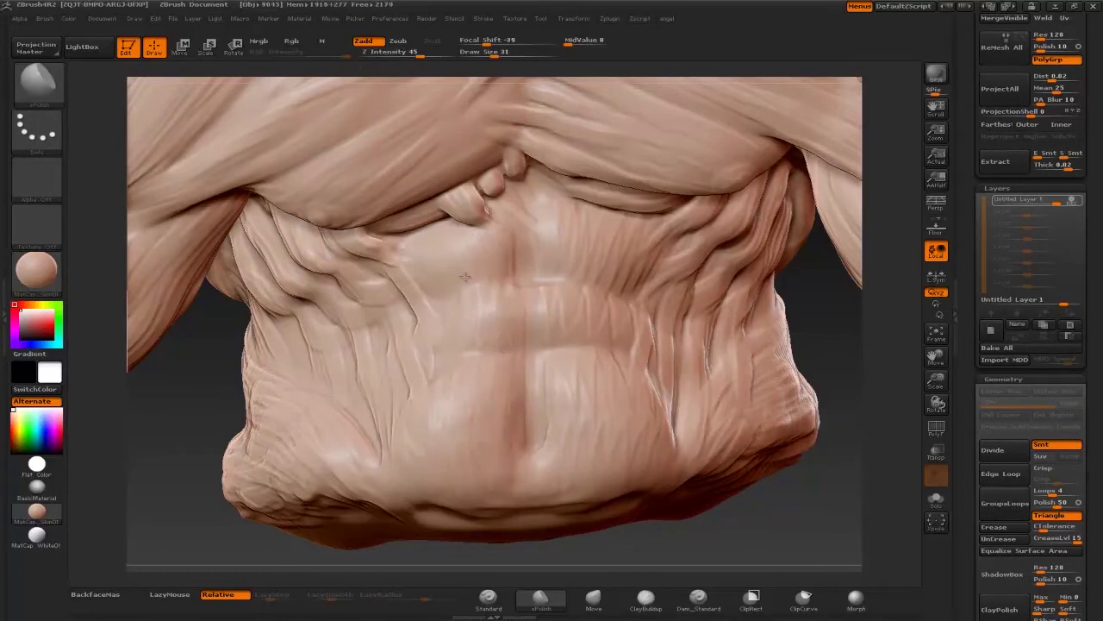
drag(819, 308, 669, 349)
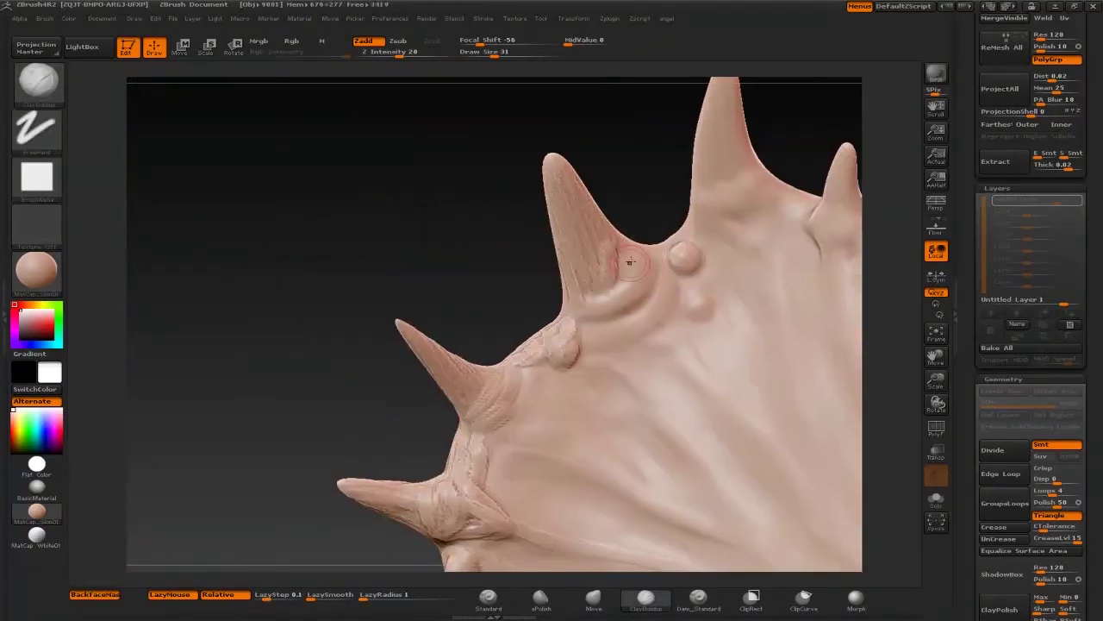
Build up clay along the spiked shoulder armour, orbiting around the spikes
mouse_move(655, 147)
mouse_down()
mouse_move(709, 140)
mouse_move(751, 184)
mouse_move(506, 160)
mouse_up()
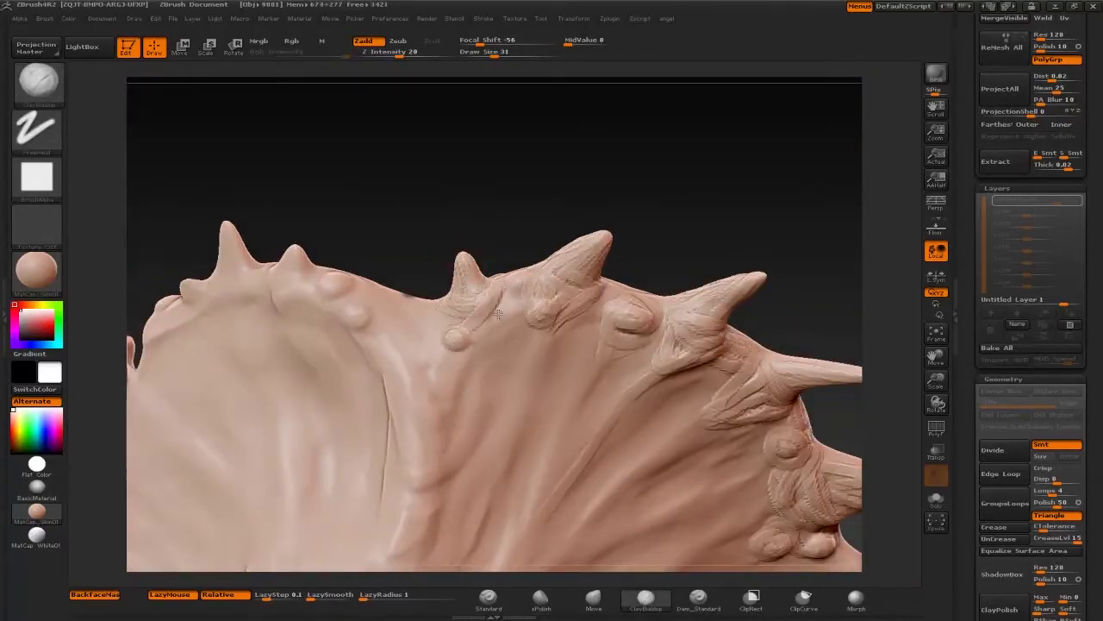
drag(424, 329, 496, 267)
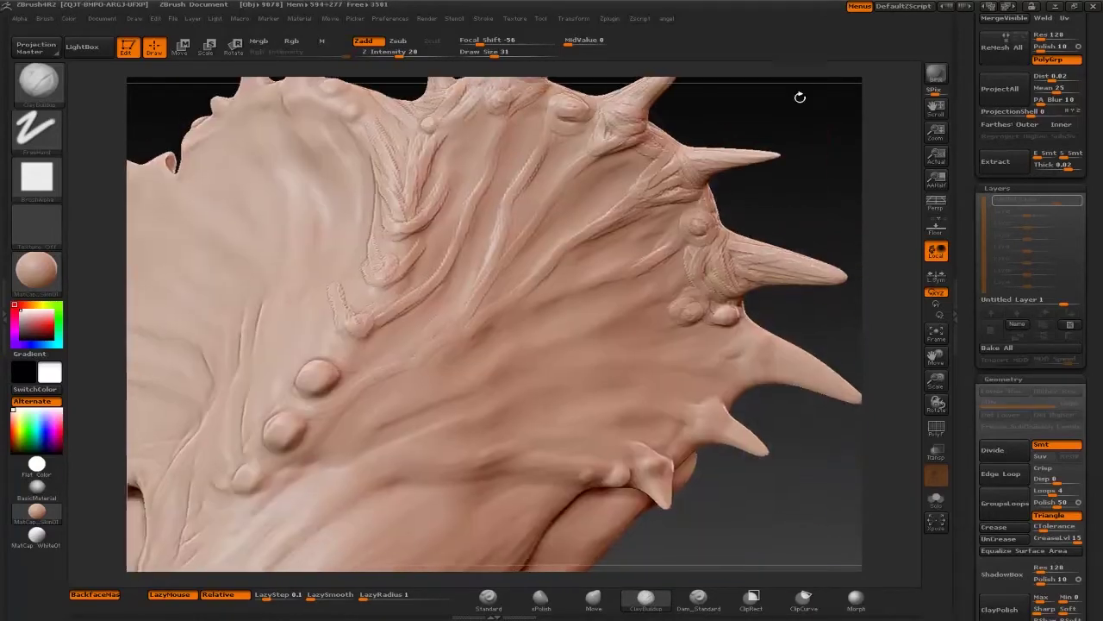
drag(798, 98, 742, 168)
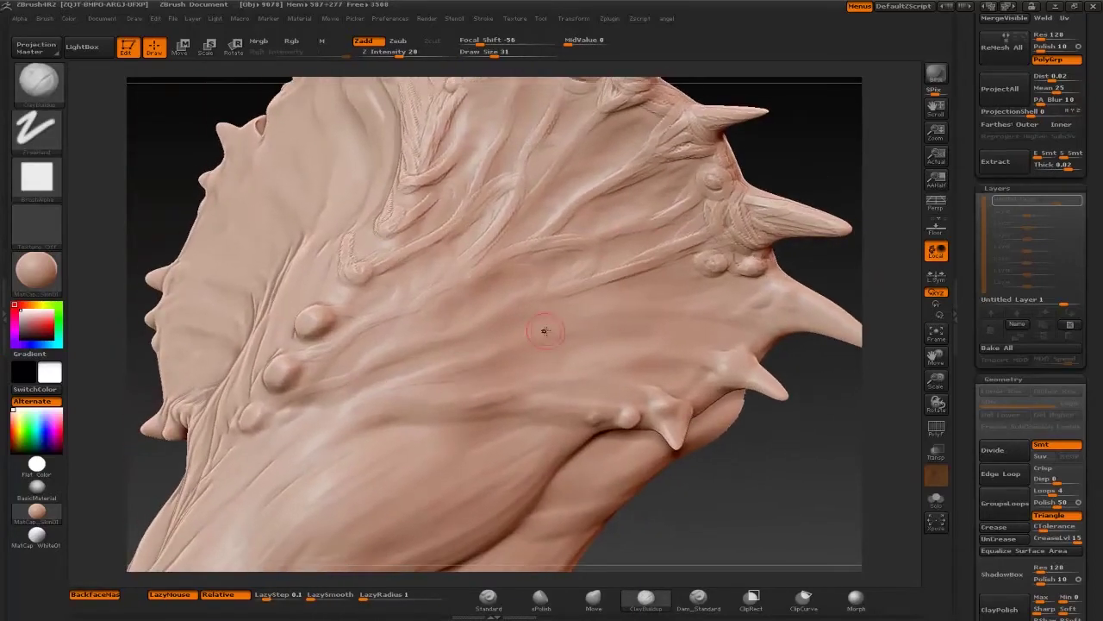
drag(584, 418, 534, 360)
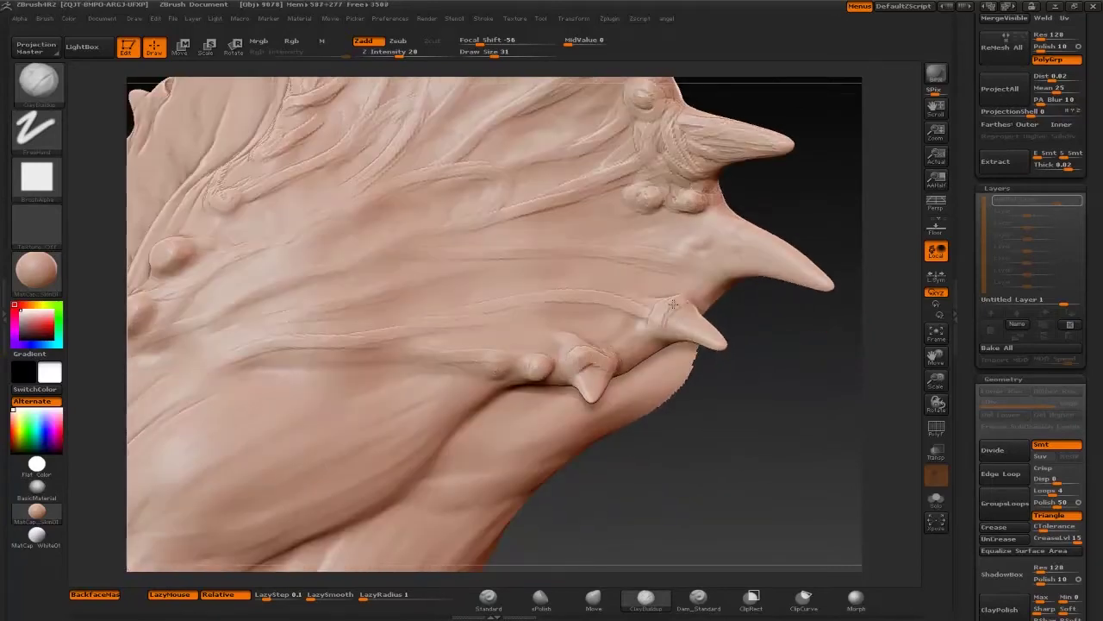
mouse_move(673, 304)
mouse_down()
mouse_move(694, 374)
mouse_move(647, 300)
mouse_up()
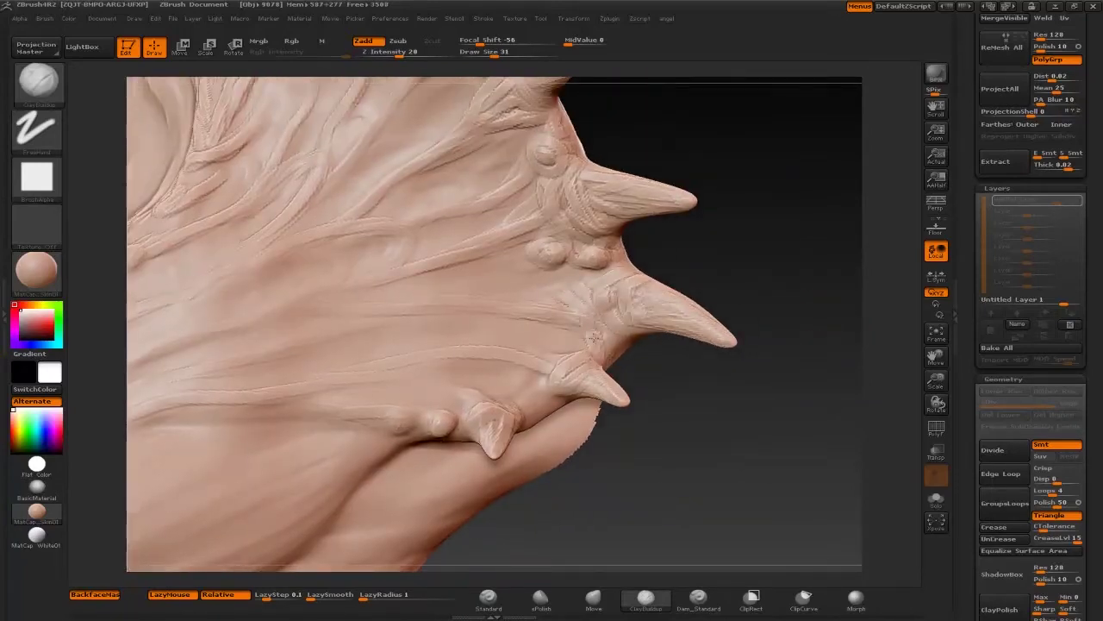
drag(733, 227, 715, 241)
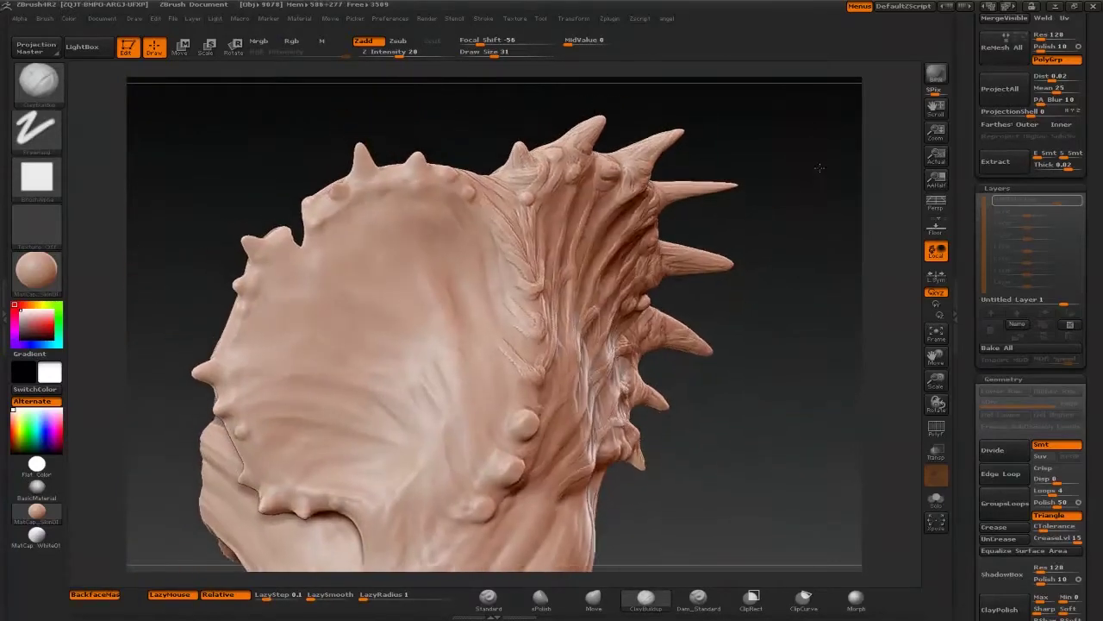
Sculpt a stroke along the frill's top ridge, a groove down it, and an edge crease
drag(424, 399, 224, 362)
click(36, 127)
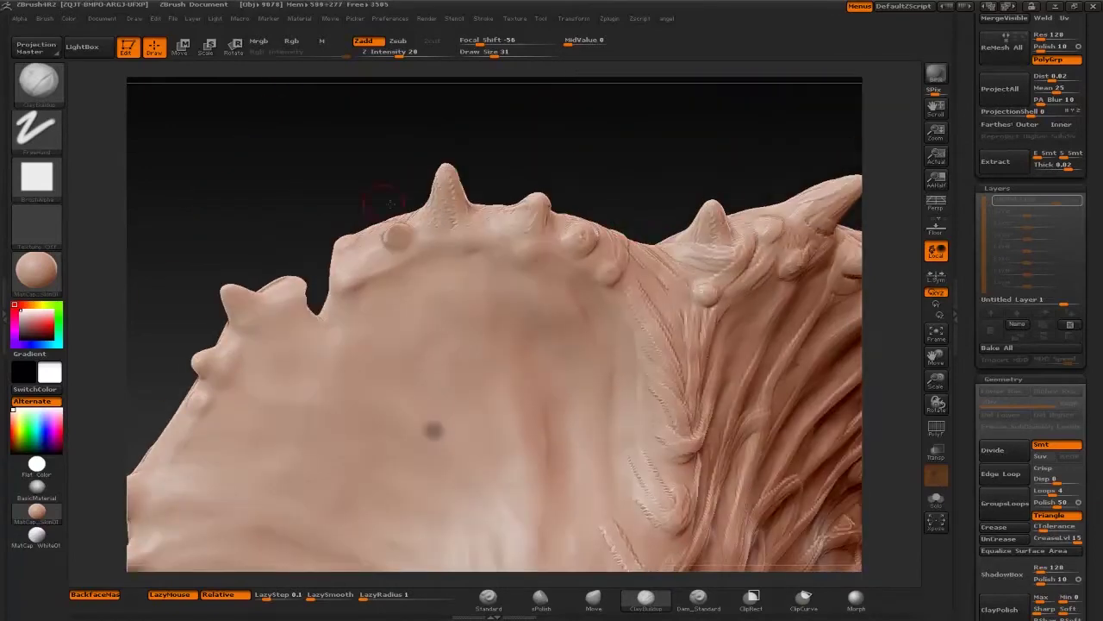
mouse_move(631, 312)
mouse_down()
mouse_move(517, 250)
mouse_move(422, 259)
mouse_move(370, 293)
mouse_up()
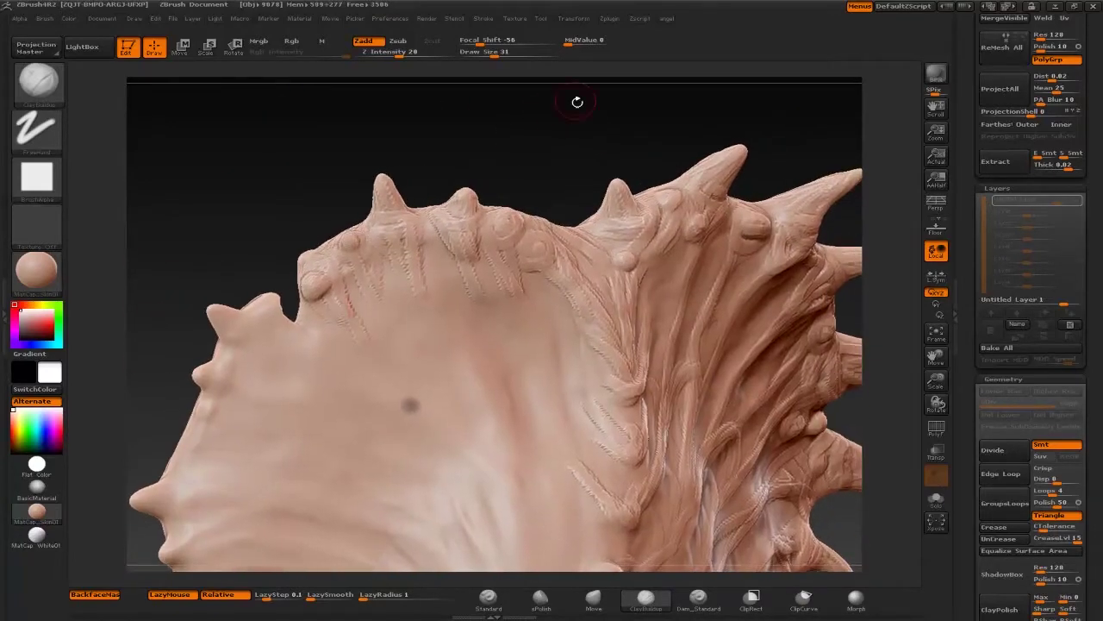
drag(592, 140, 273, 221)
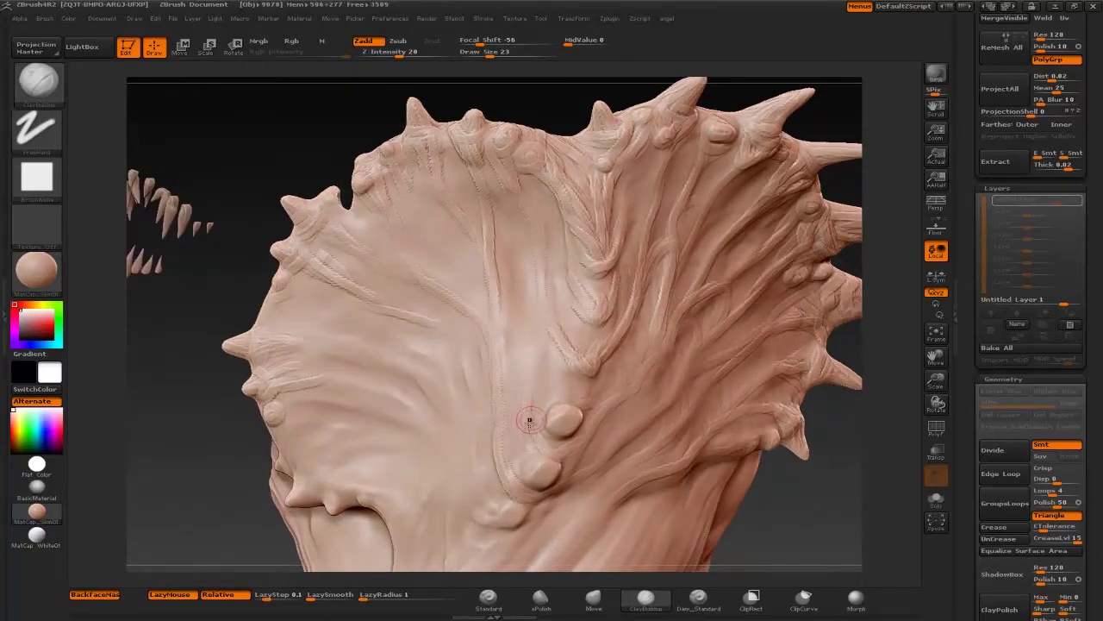
mouse_move(521, 240)
mouse_down()
mouse_move(498, 312)
mouse_move(502, 380)
mouse_up()
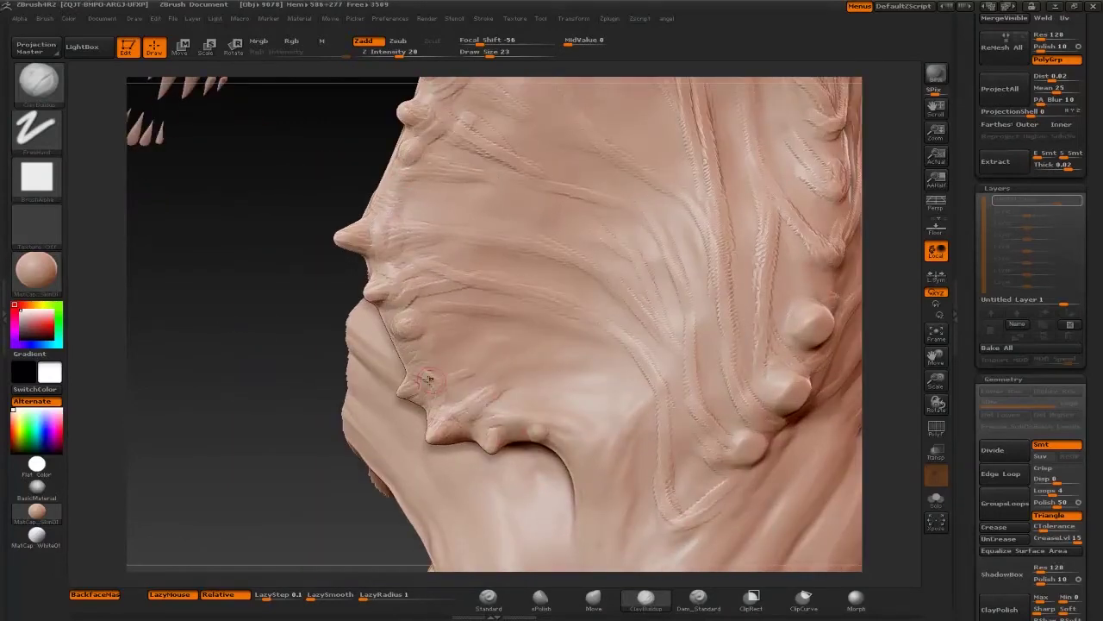
drag(521, 376, 571, 354)
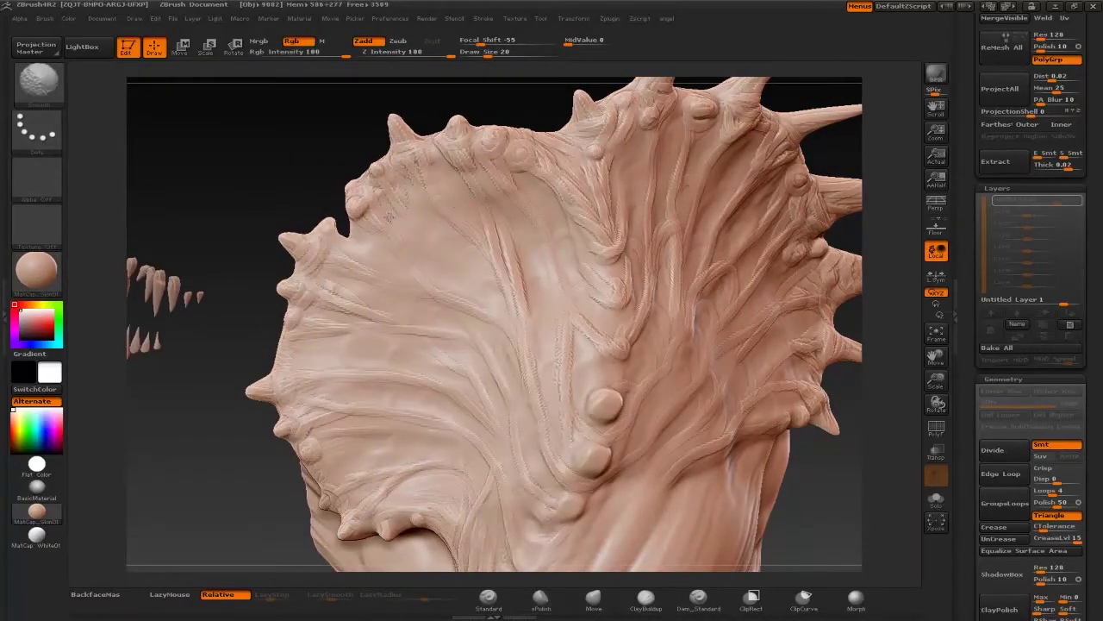
Enlarge the brush, polish across the frill, then turn to a close side view of the neck
key(bracketright)
mouse_move(478, 201)
mouse_down()
mouse_move(330, 290)
mouse_move(459, 386)
mouse_up()
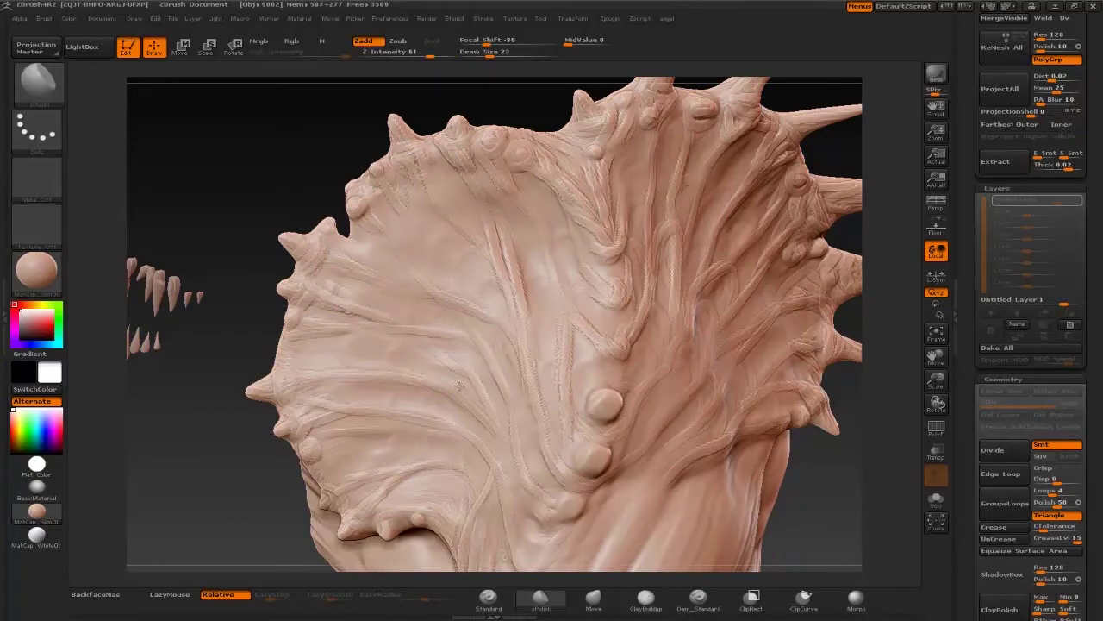
mouse_move(596, 377)
mouse_down()
mouse_move(531, 275)
mouse_move(474, 395)
mouse_move(441, 398)
mouse_move(431, 310)
mouse_move(762, 173)
mouse_move(465, 360)
mouse_up()
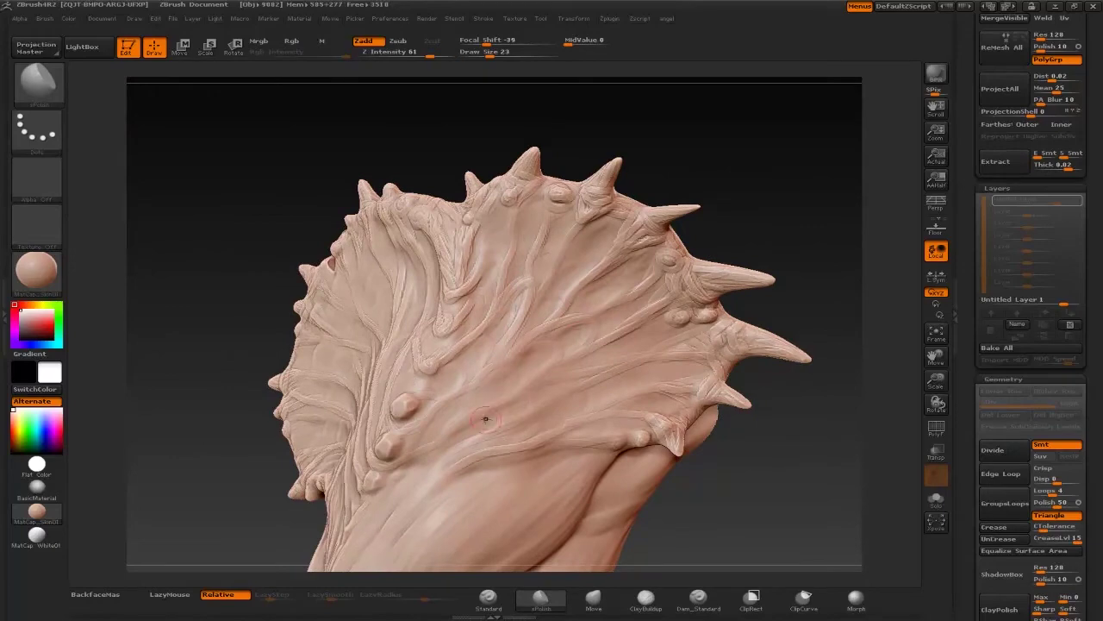
mouse_move(697, 271)
mouse_down()
mouse_move(805, 173)
mouse_move(536, 299)
mouse_up()
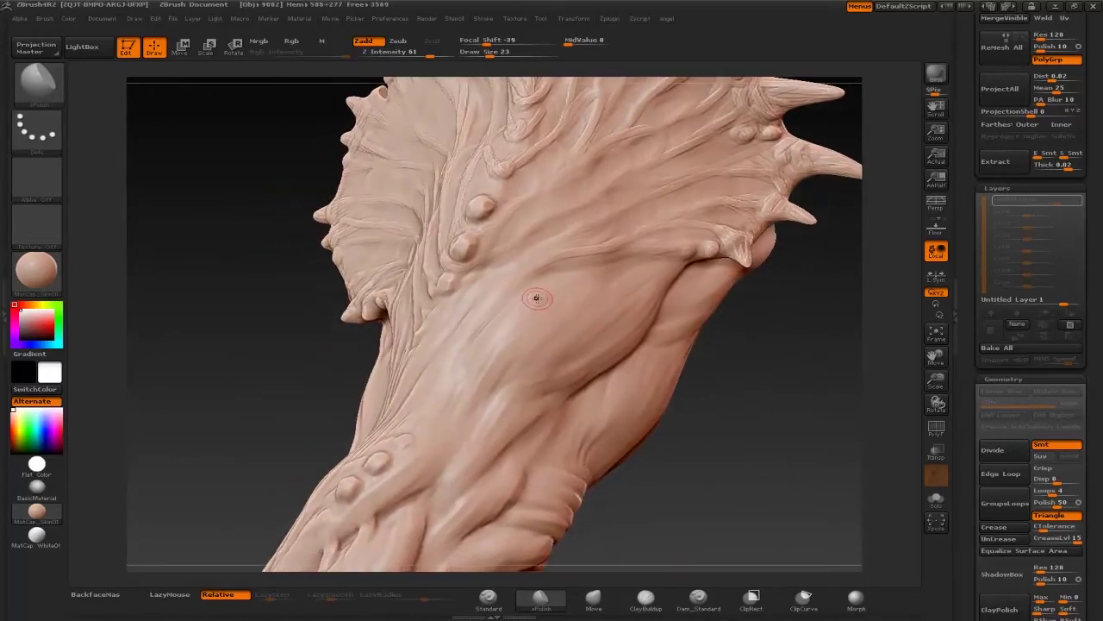
mouse_move(507, 371)
mouse_down()
mouse_move(750, 200)
mouse_move(783, 124)
mouse_up()
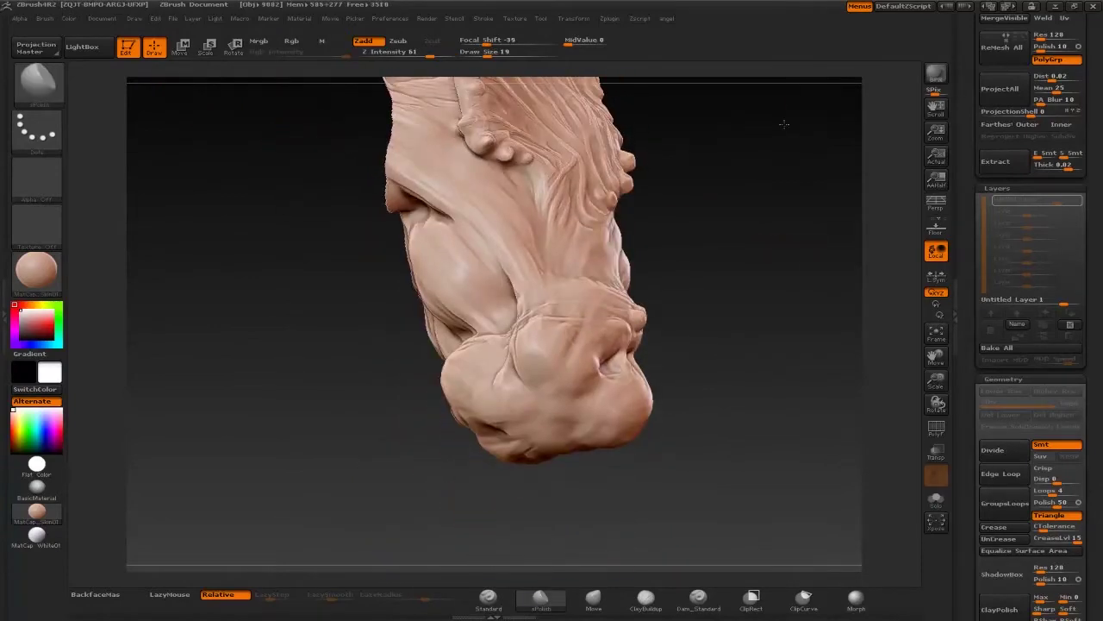
drag(511, 413, 511, 331)
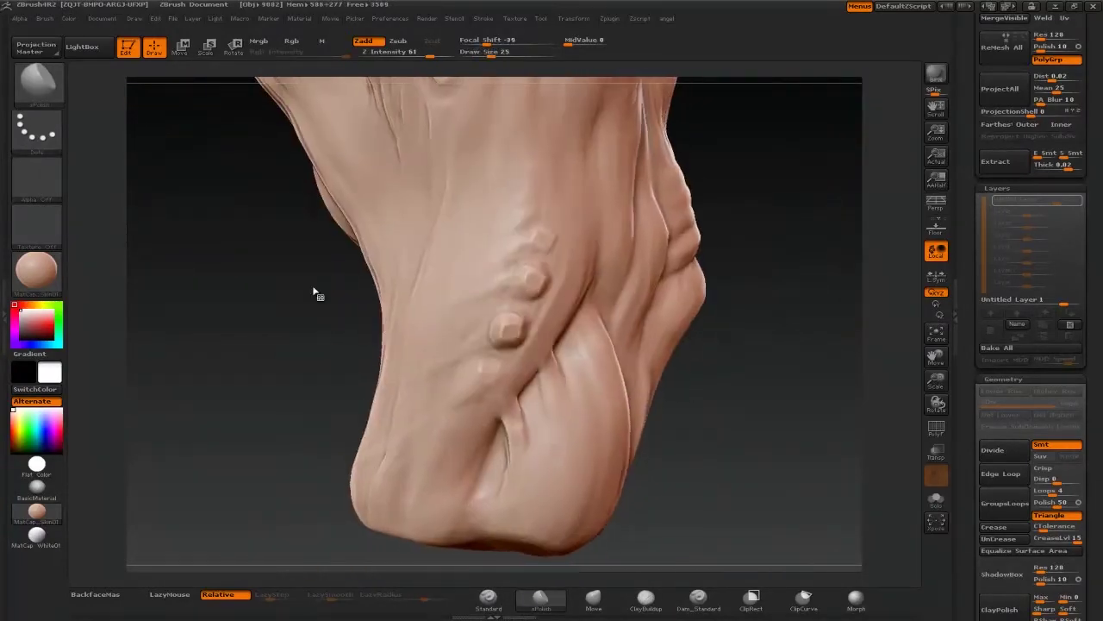
Shrink the brush and add small knobs along the neck underside from several angles
drag(489, 328, 554, 358)
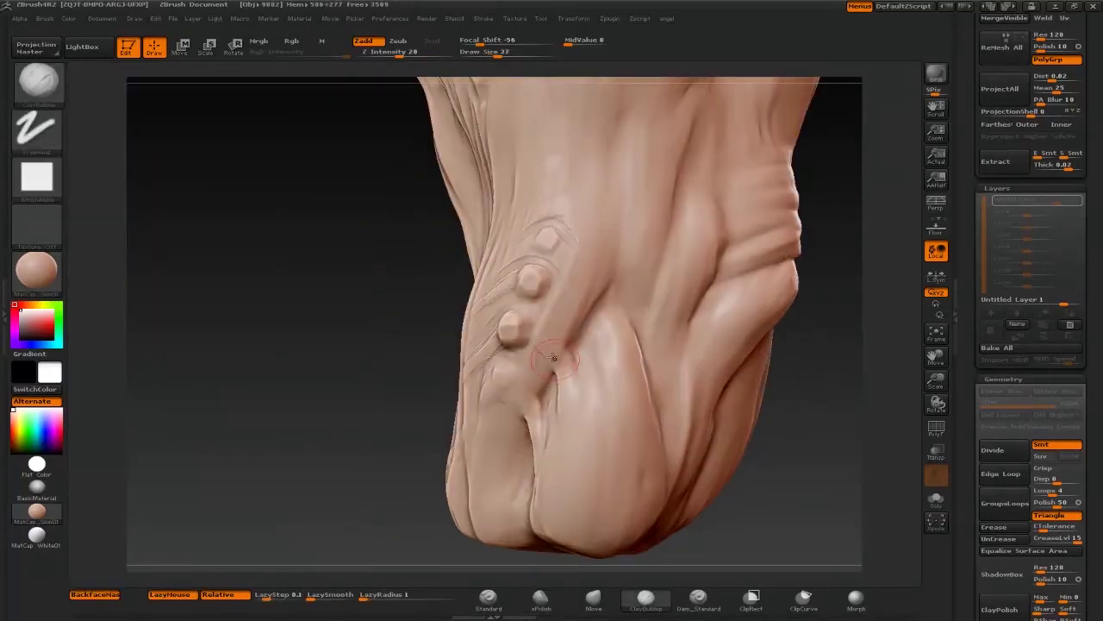
mouse_move(472, 294)
mouse_down()
mouse_move(598, 320)
mouse_move(382, 394)
mouse_move(535, 375)
mouse_move(633, 343)
mouse_move(487, 381)
mouse_up()
mouse_move(522, 246)
mouse_down()
mouse_move(584, 264)
mouse_move(438, 465)
mouse_move(434, 407)
mouse_move(409, 356)
mouse_move(468, 374)
mouse_move(438, 285)
mouse_move(736, 183)
mouse_move(468, 295)
mouse_move(667, 140)
mouse_move(457, 211)
mouse_move(452, 196)
mouse_move(475, 247)
mouse_move(523, 241)
mouse_up()
key(s)
drag(479, 357, 459, 352)
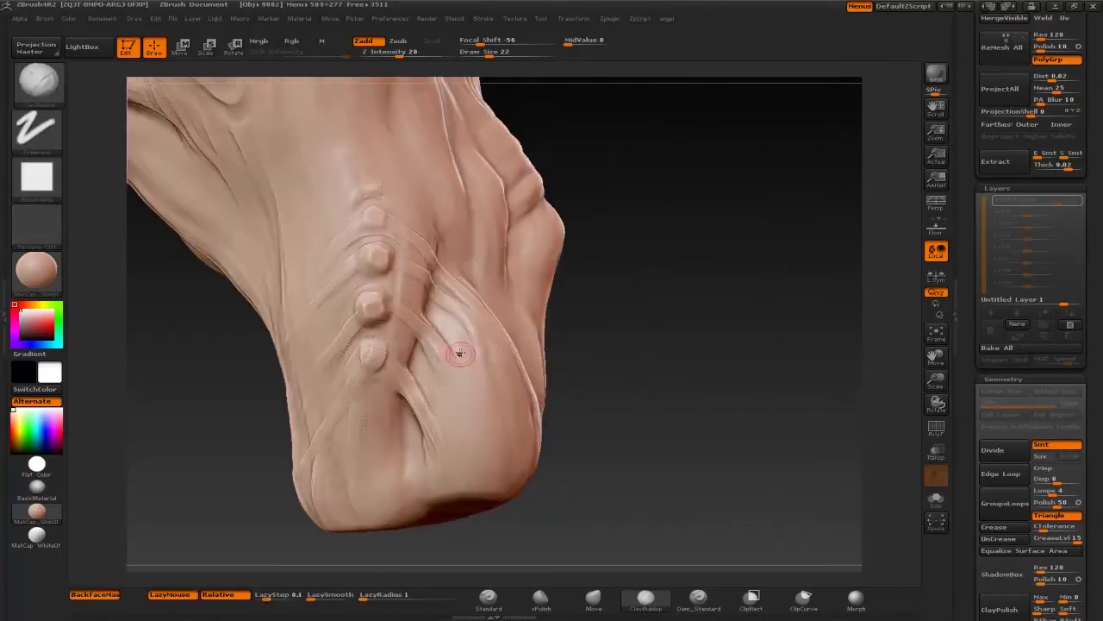
mouse_move(476, 399)
mouse_down()
mouse_move(448, 365)
mouse_move(621, 155)
mouse_move(636, 348)
mouse_move(591, 312)
mouse_up()
Pick Dam_Standard in Zsub, lower Z Intensity, and carve fine lines across the abdomen folds
key(b)
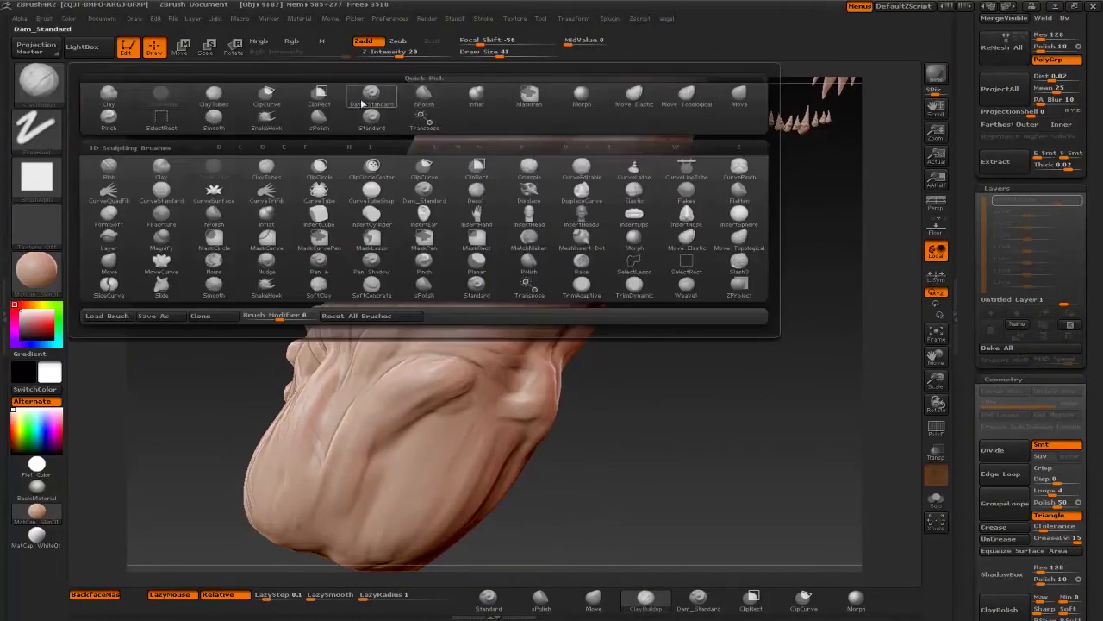
key(d)
key(s)
scroll(1030, 345, down, 10)
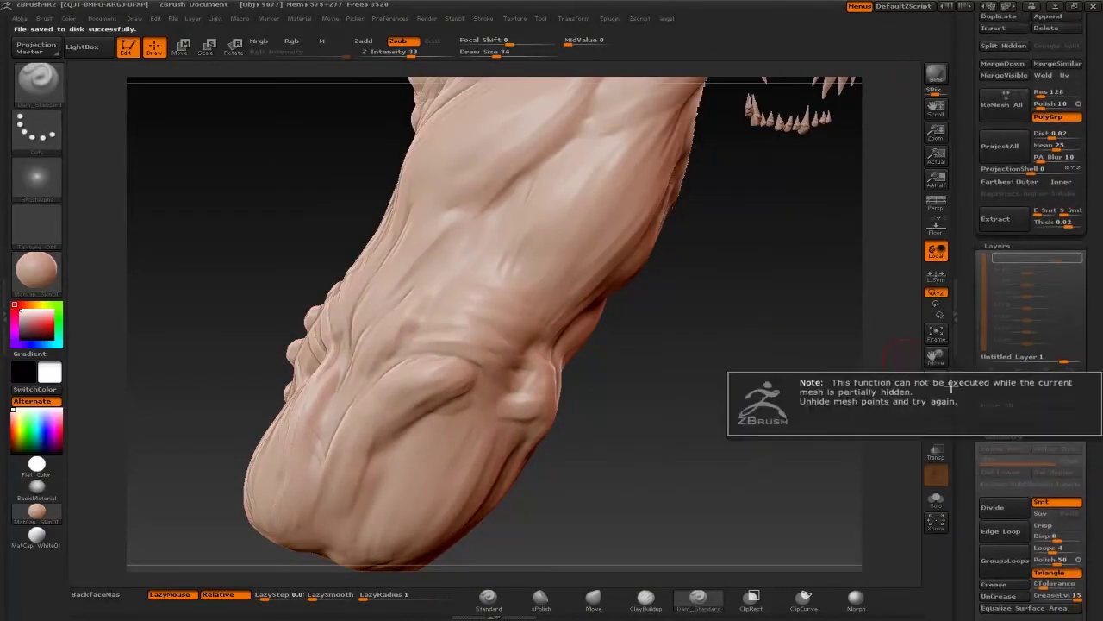
mouse_move(655, 388)
mouse_down()
mouse_move(715, 335)
mouse_move(707, 327)
mouse_up()
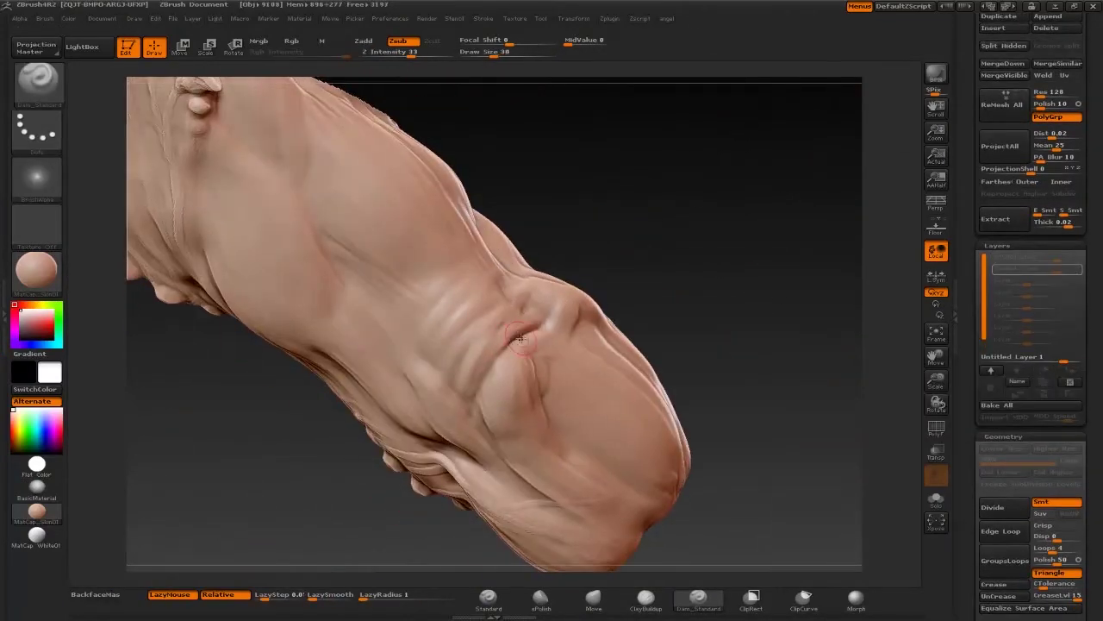
drag(396, 53, 362, 53)
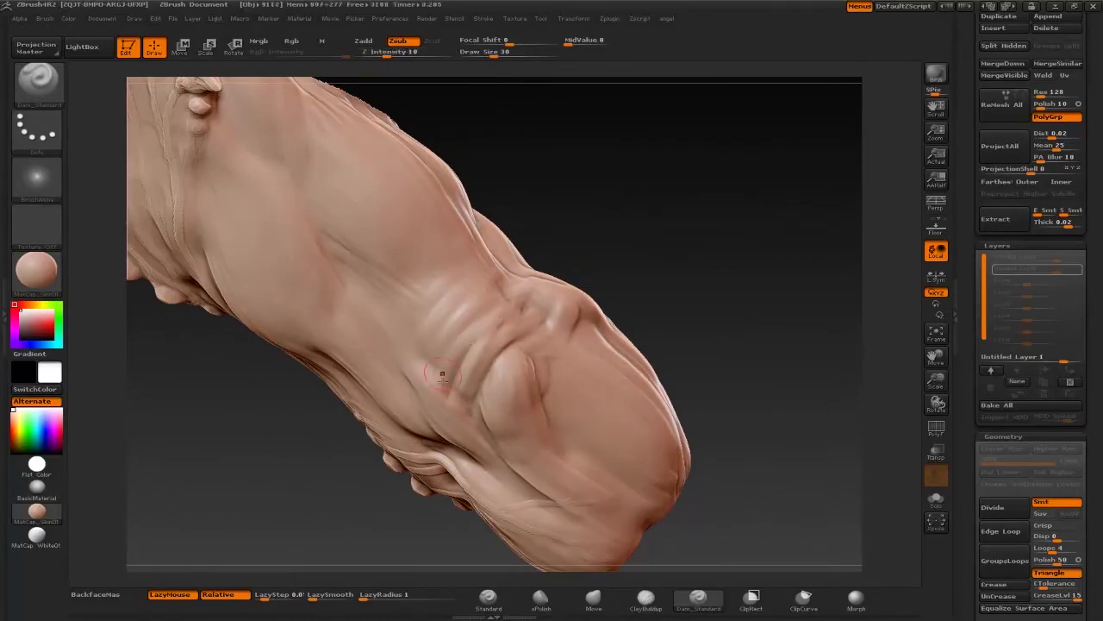
drag(530, 309, 458, 352)
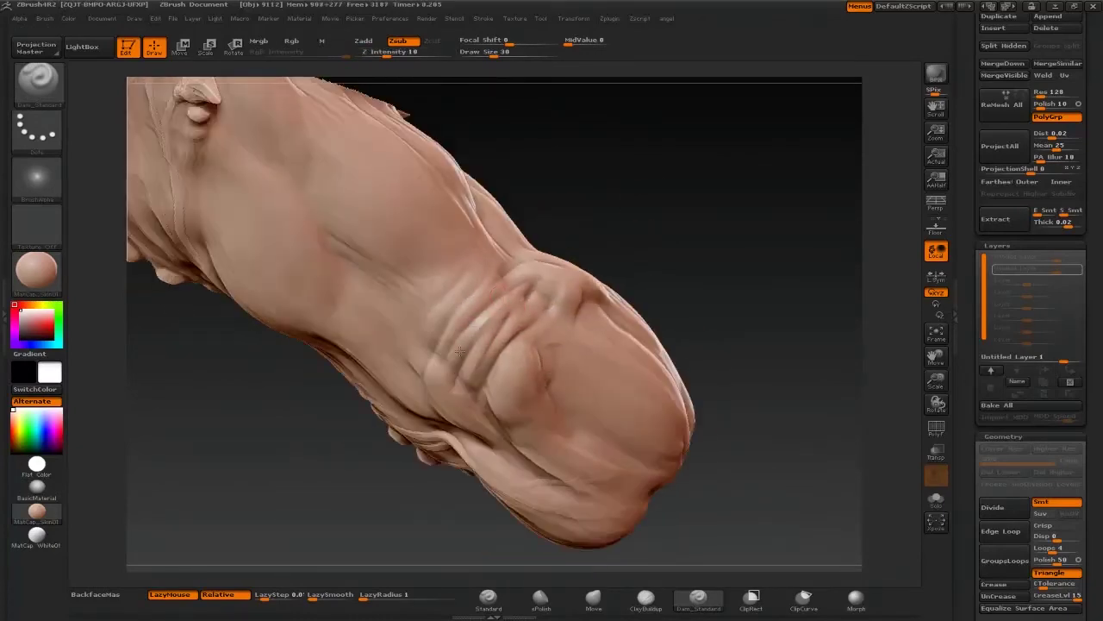
mouse_move(655, 216)
mouse_down()
mouse_move(715, 198)
mouse_move(729, 279)
mouse_move(492, 351)
mouse_up()
Switch to the Clay brush and work around the abdomen
key(b)
click(419, 328)
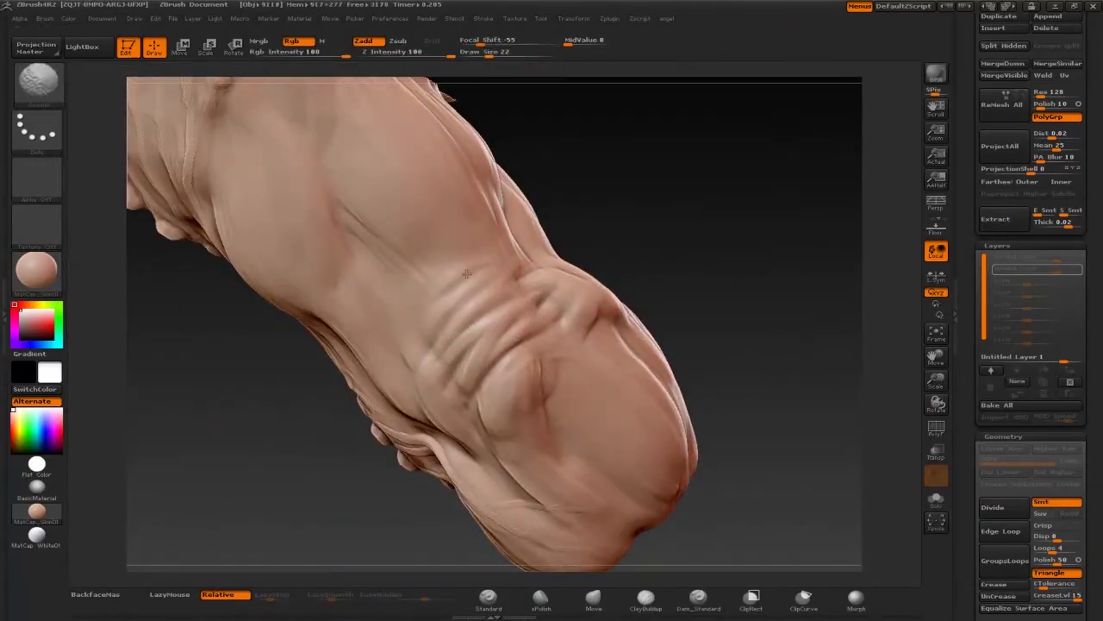
drag(467, 274, 569, 229)
drag(444, 385, 779, 238)
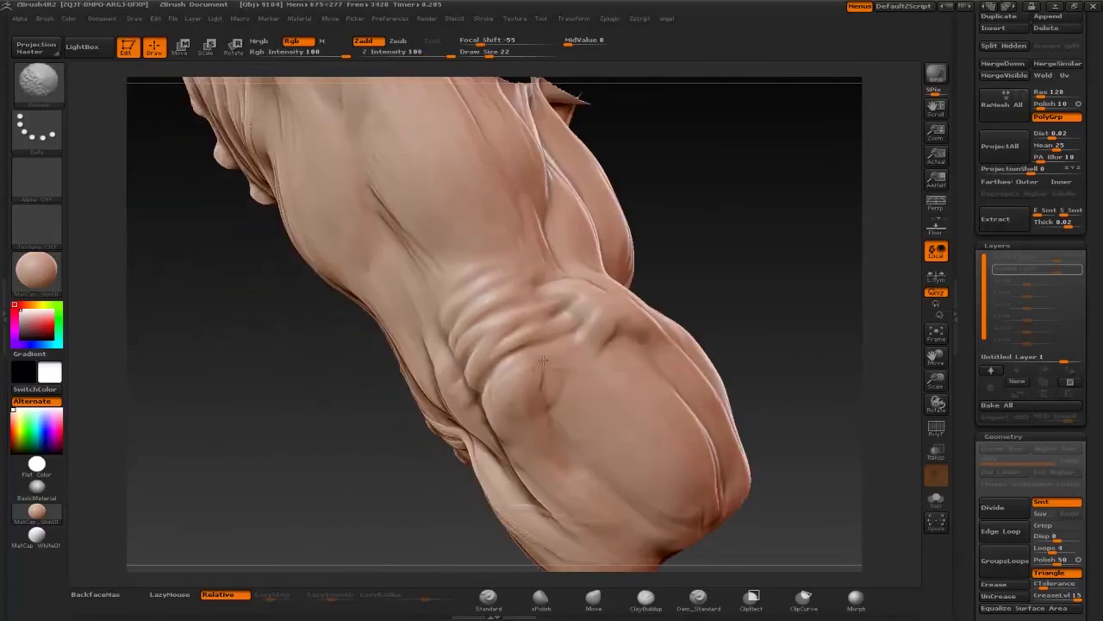
Switch to hPolish and smooth the belly from its side and front
key(b)
click(406, 119)
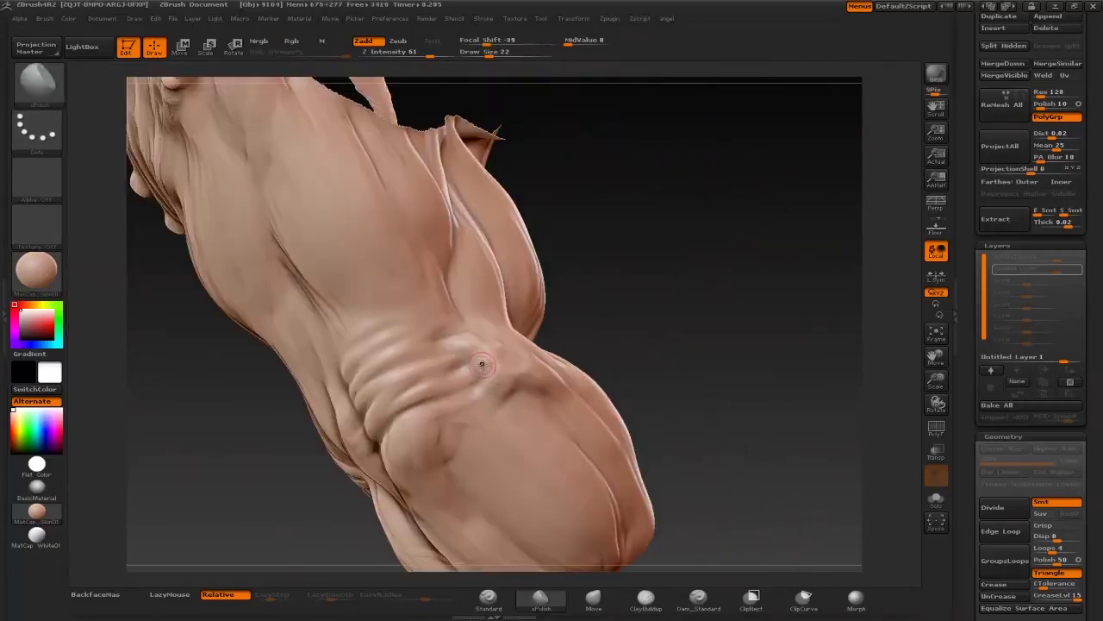
mouse_move(258, 388)
mouse_down()
mouse_move(556, 378)
mouse_move(703, 244)
mouse_up()
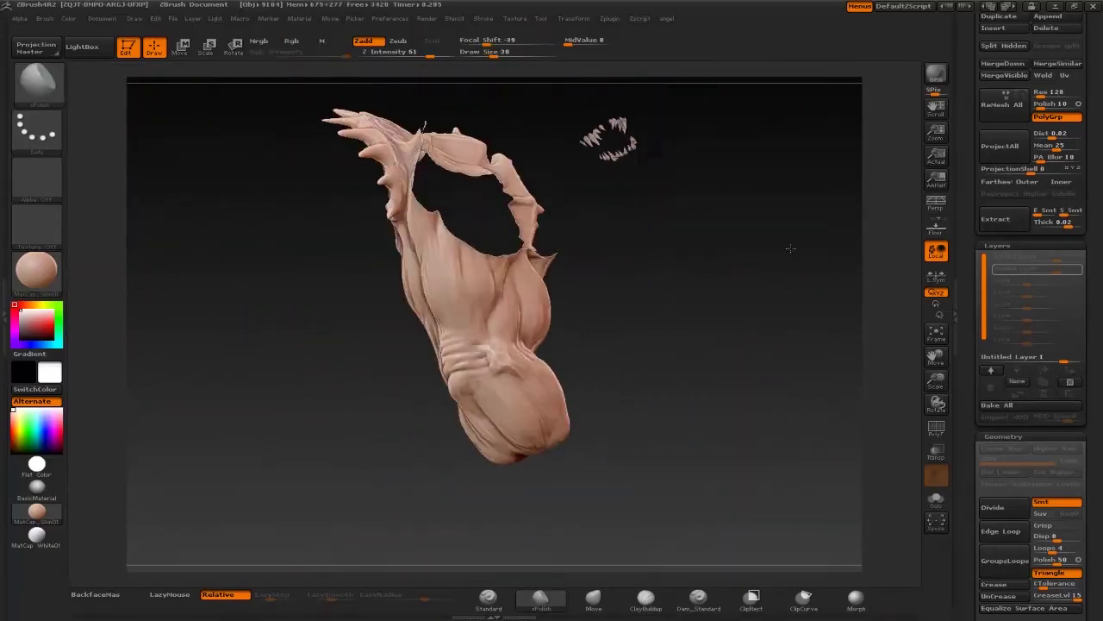
mouse_move(412, 343)
mouse_down()
mouse_move(702, 167)
mouse_move(453, 237)
mouse_up()
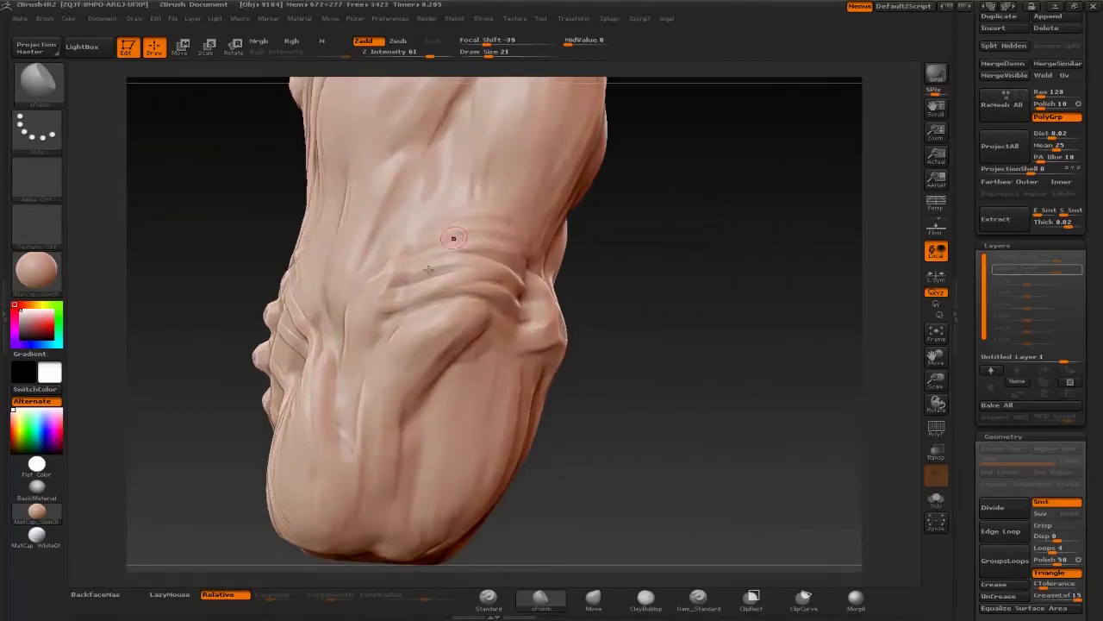